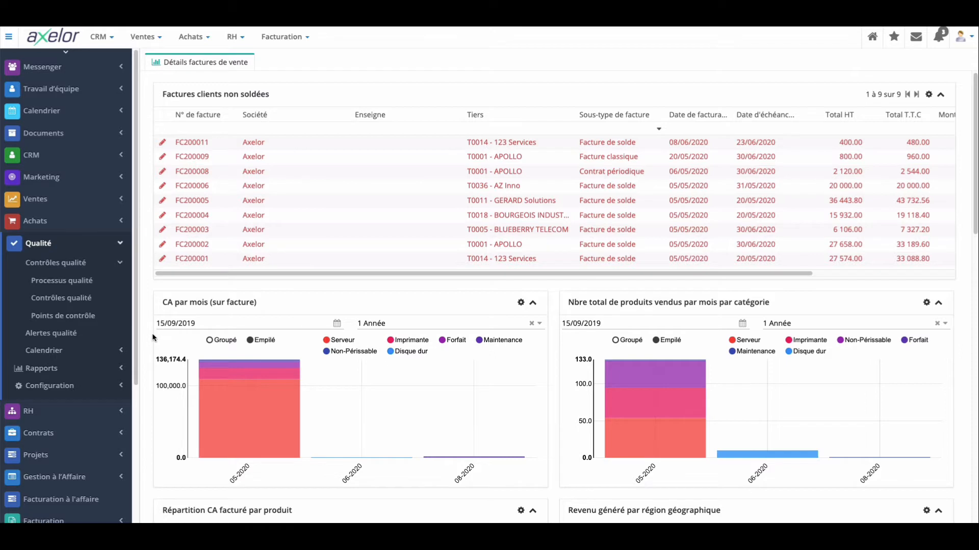
# - Open the "Contrôle extincteur poudre" quality process for editing and open its "Contrôle visuel" control point
pyautogui.click(79, 283)
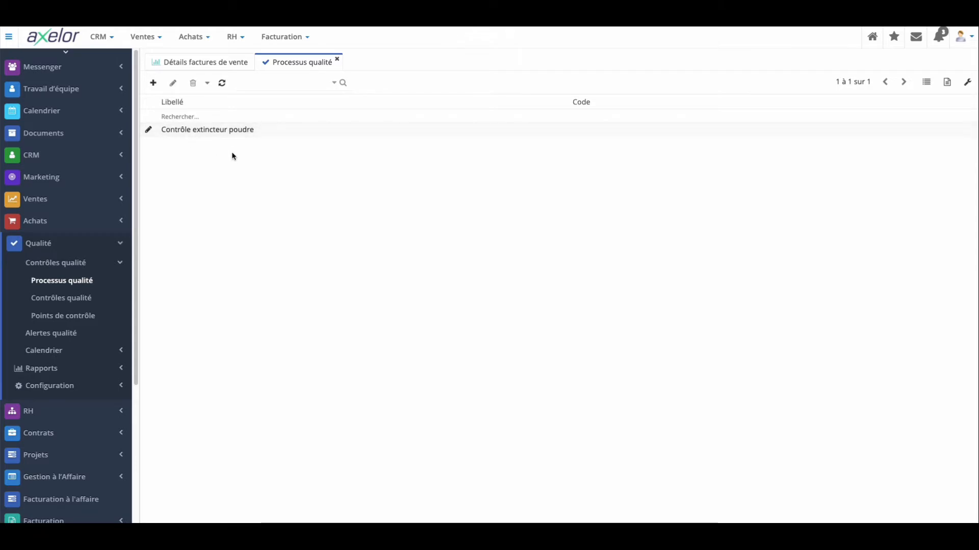
pyautogui.doubleClick(210, 132)
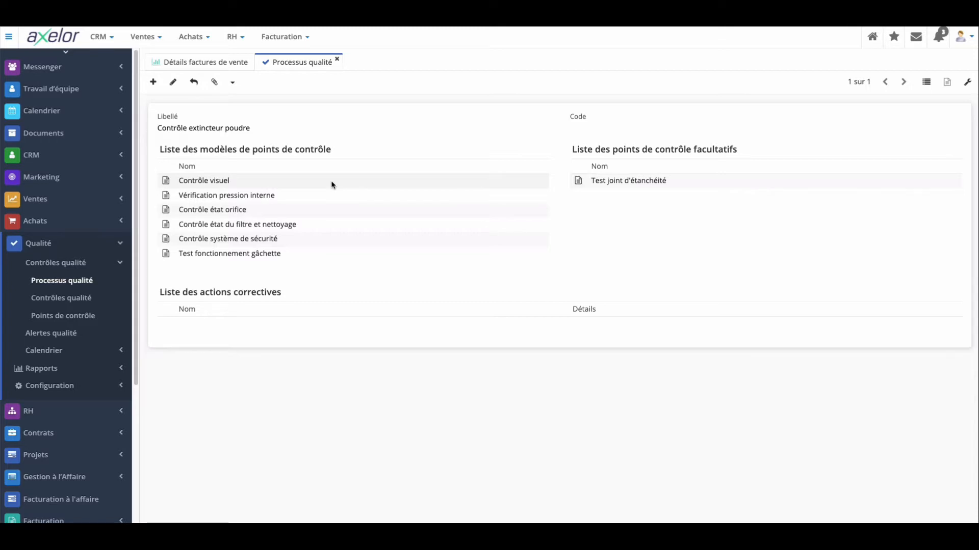
pyautogui.rightClick(698, 209)
pyautogui.click(839, 189)
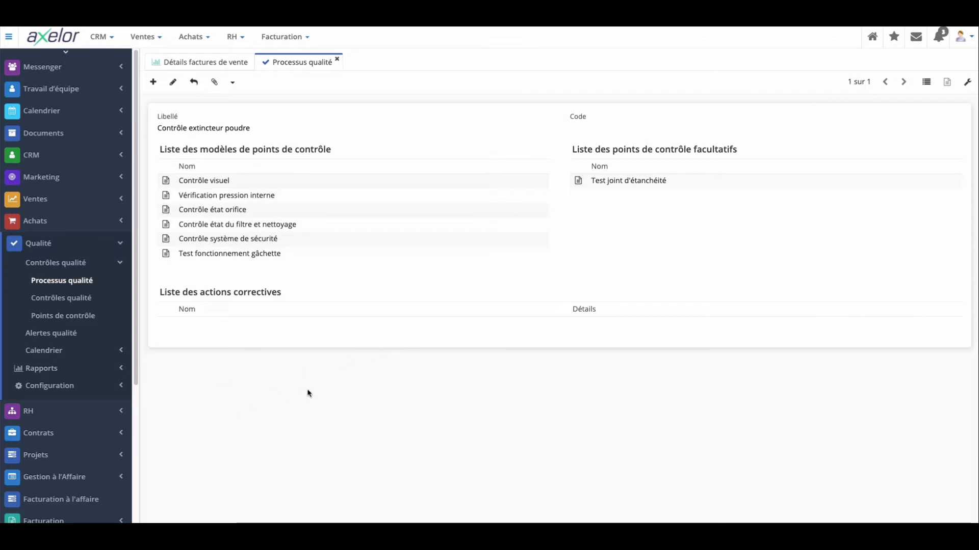
pyautogui.click(170, 86)
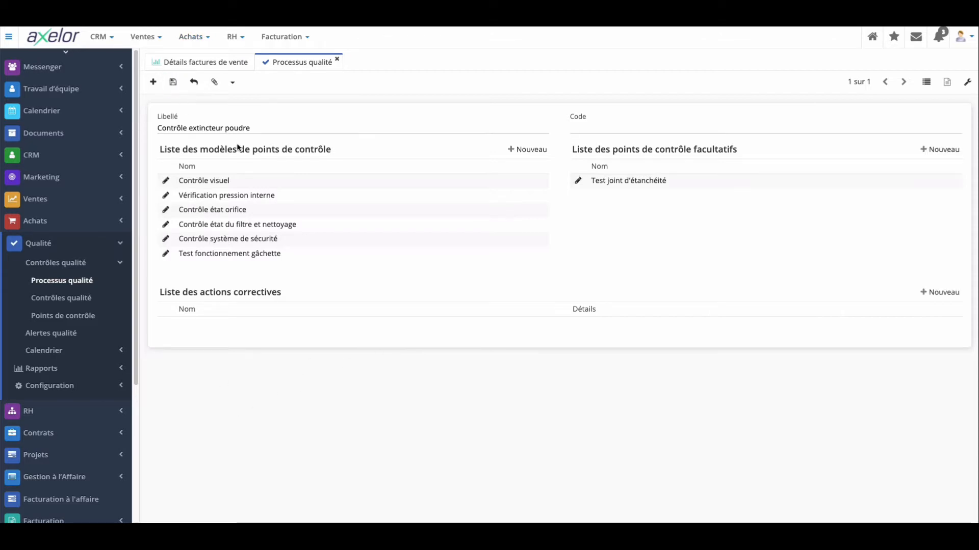
pyautogui.click(165, 182)
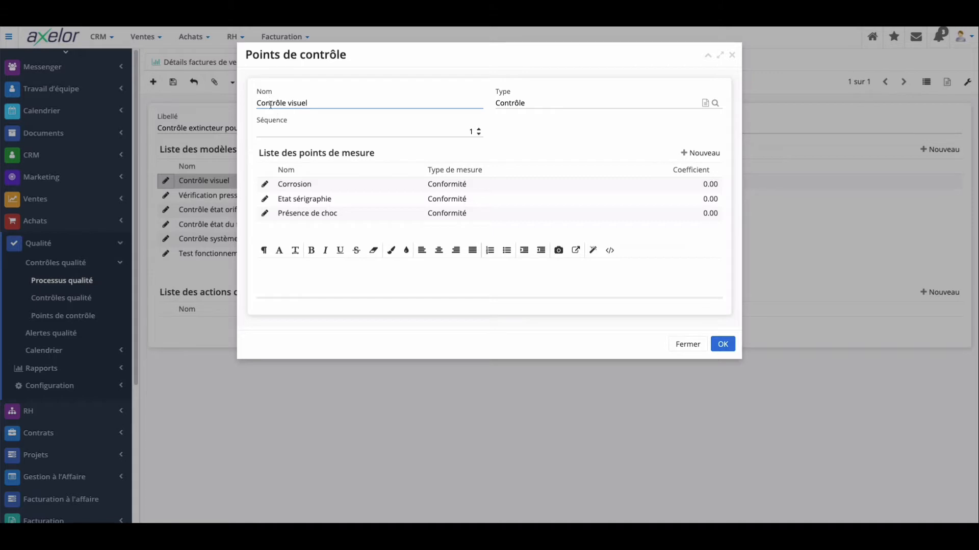
pyautogui.click(321, 104)
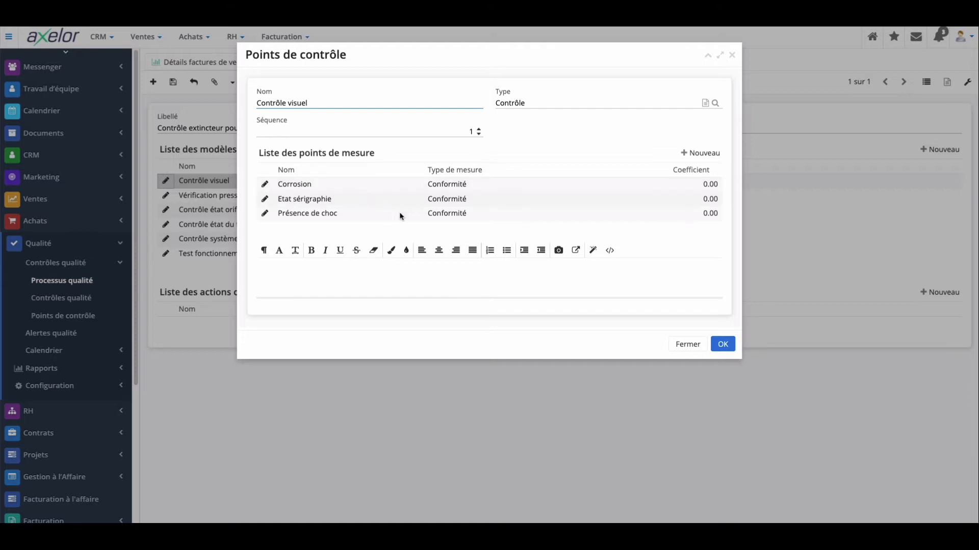
# - Switch the "Corrosion" measurement point's type to Note, restore it to Conformité, and confirm the measurement point
pyautogui.click(265, 187)
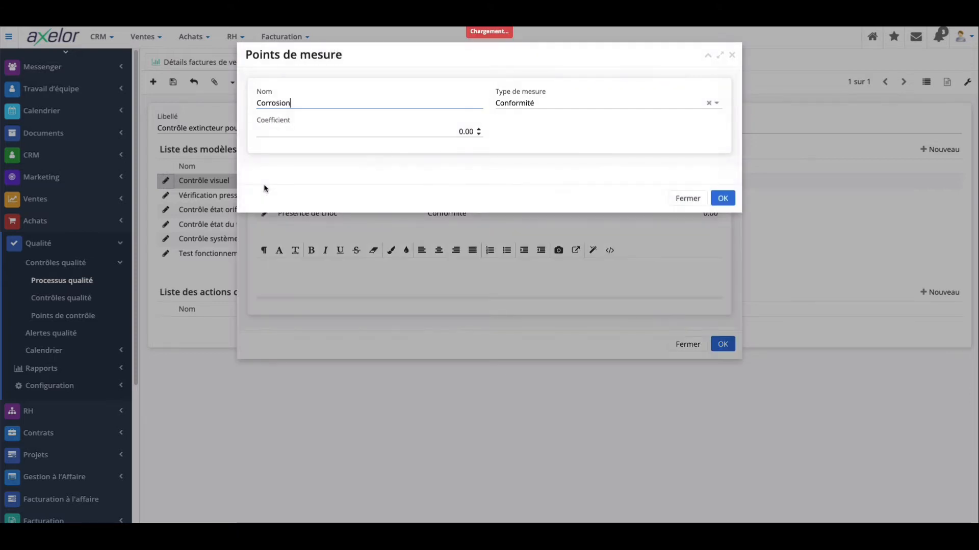
pyautogui.click(533, 105)
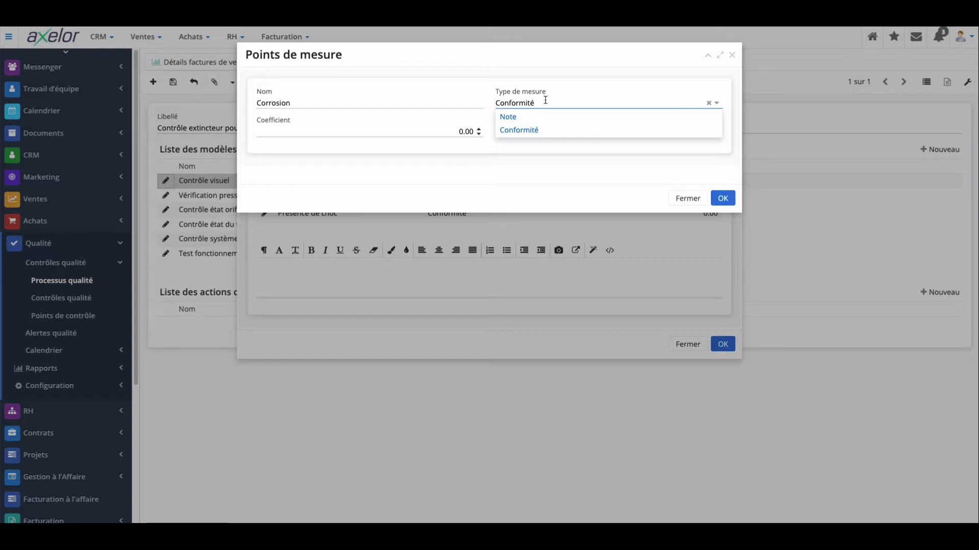
pyautogui.click(510, 117)
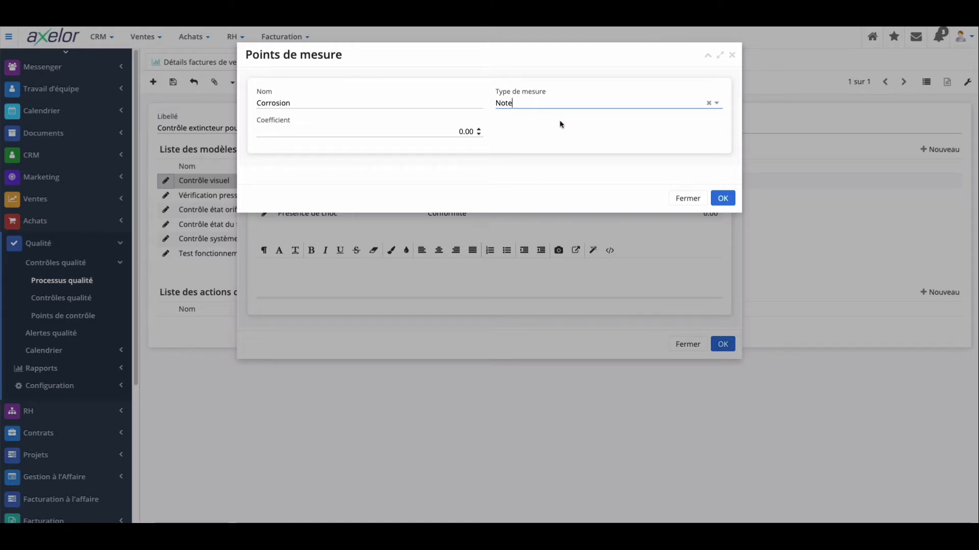
pyautogui.click(544, 106)
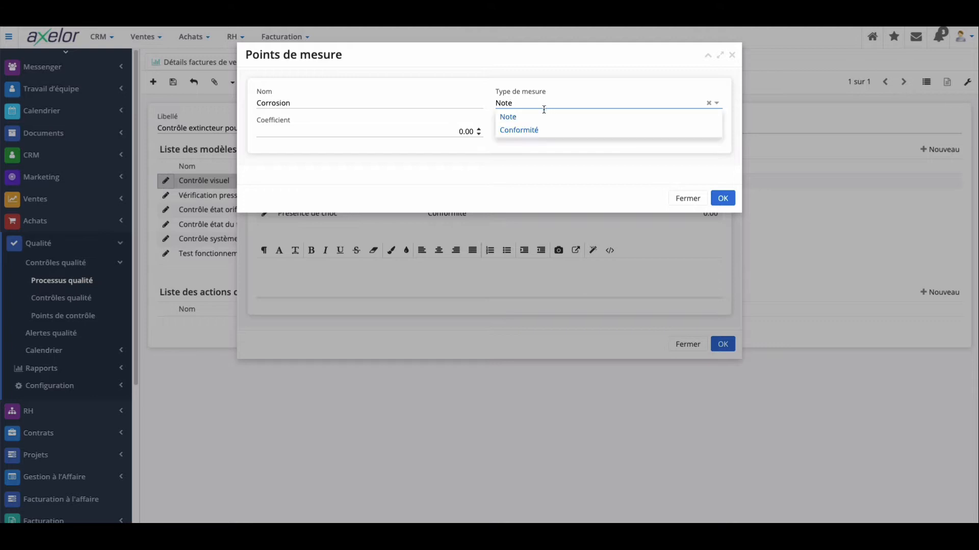
pyautogui.click(535, 134)
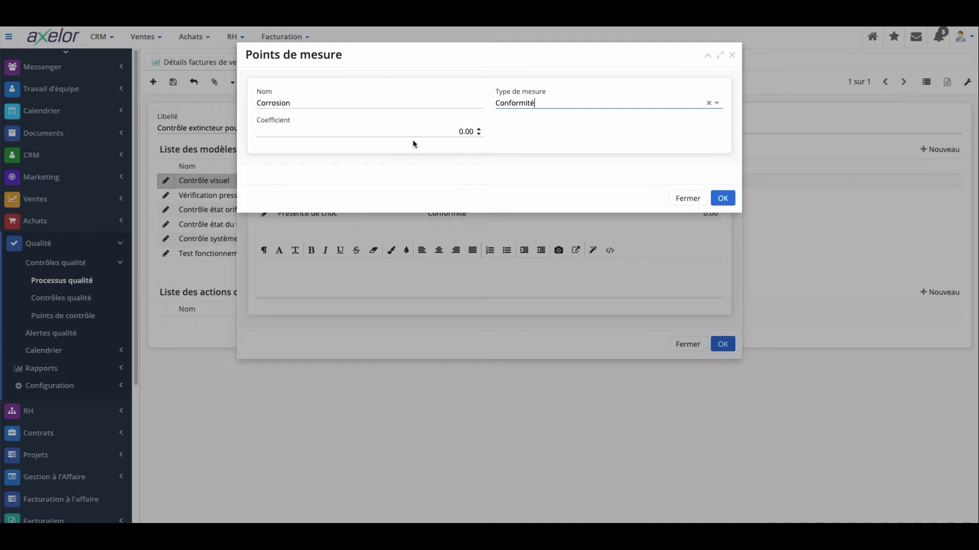
pyautogui.click(724, 199)
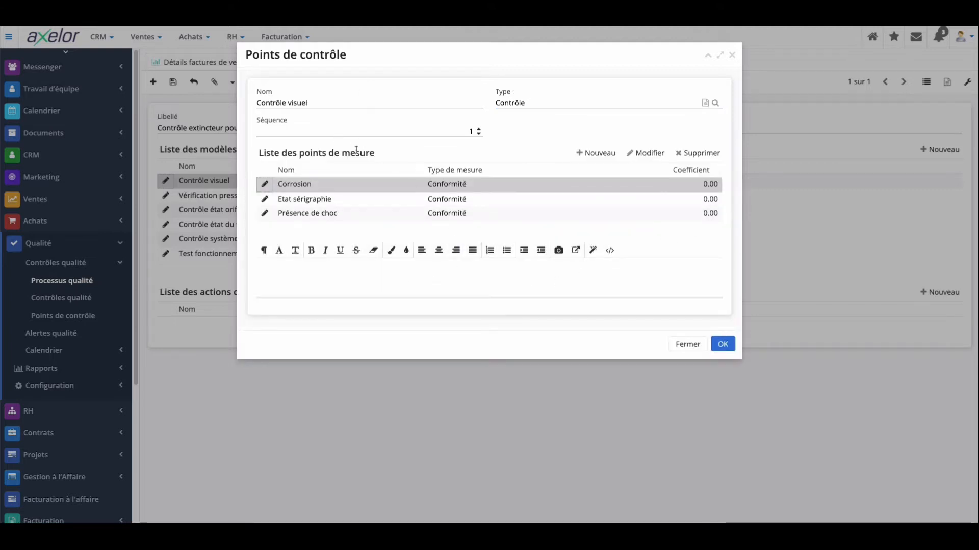
# - Enlarge the "Contrôle visuel" description area, paste the copied extinguisher inspection instructions into it, and confirm the control point
pyautogui.moveTo(405, 299); pyautogui.dragTo(416, 411)
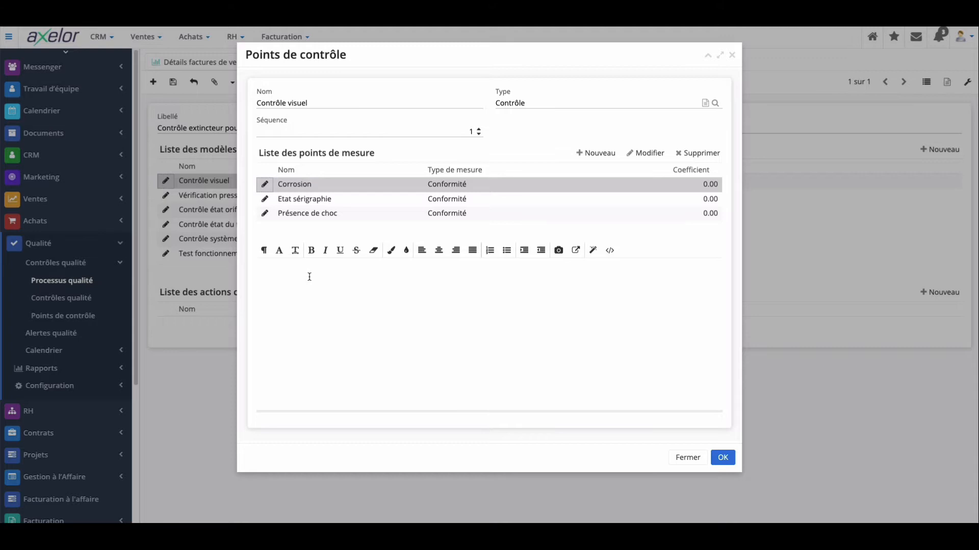
pyautogui.hotkey('ctrl', 'v')
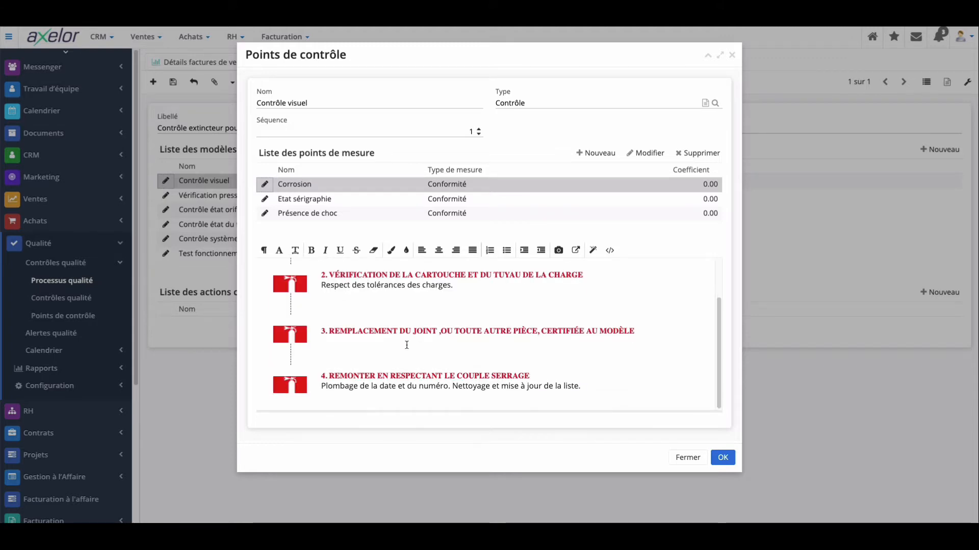
pyautogui.scroll(2, 459, 331)
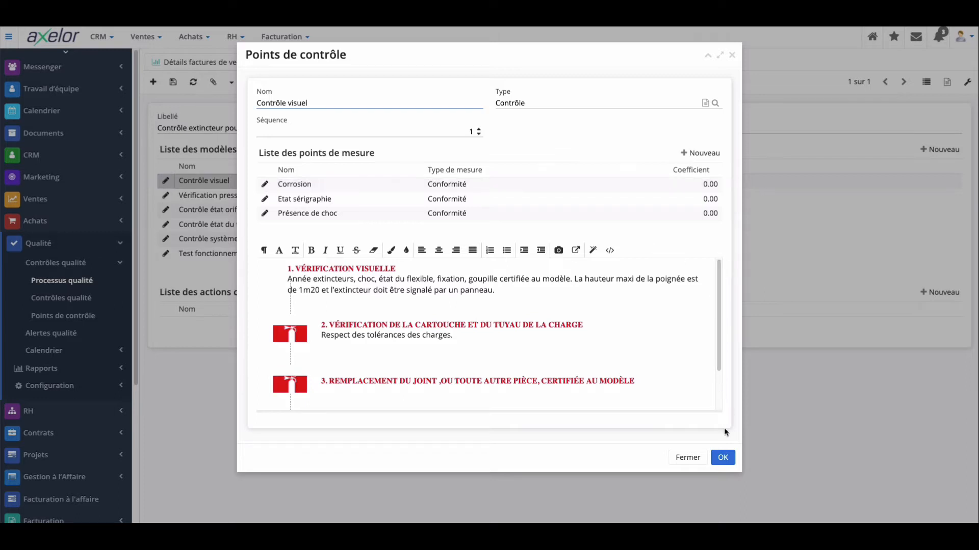
pyautogui.click(723, 458)
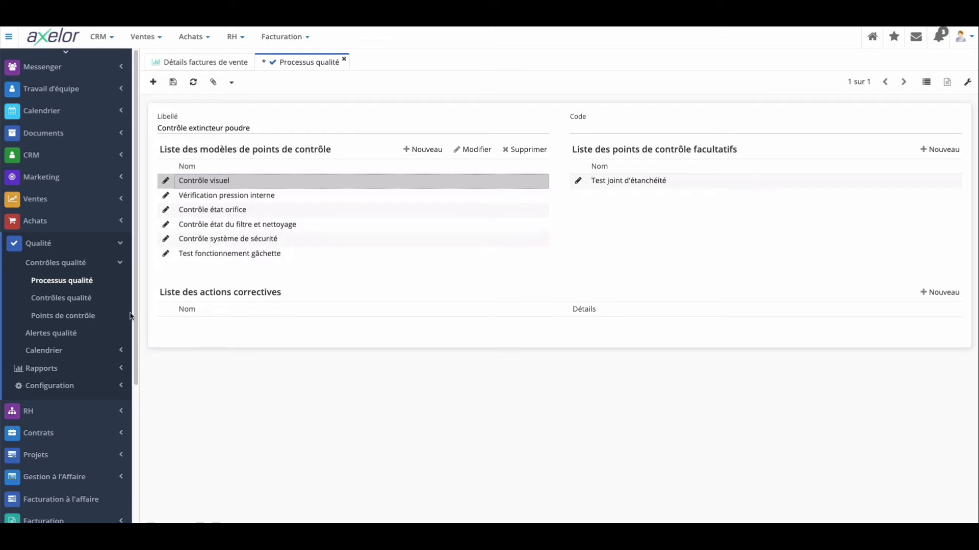
# - Open the quality controls board and move the second QC3 card from Brouillon to Planifié
pyautogui.click(65, 303)
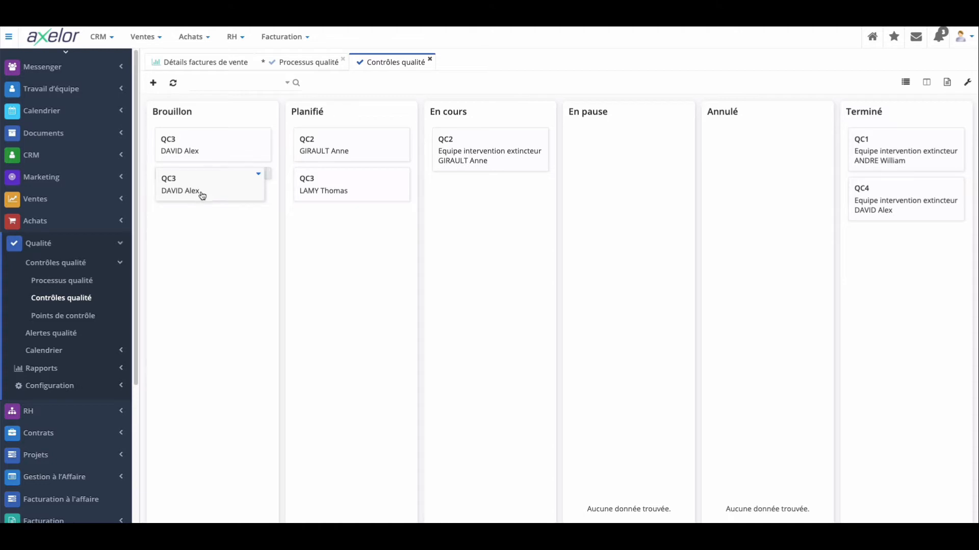
pyautogui.moveTo(202, 195); pyautogui.dragTo(337, 186)
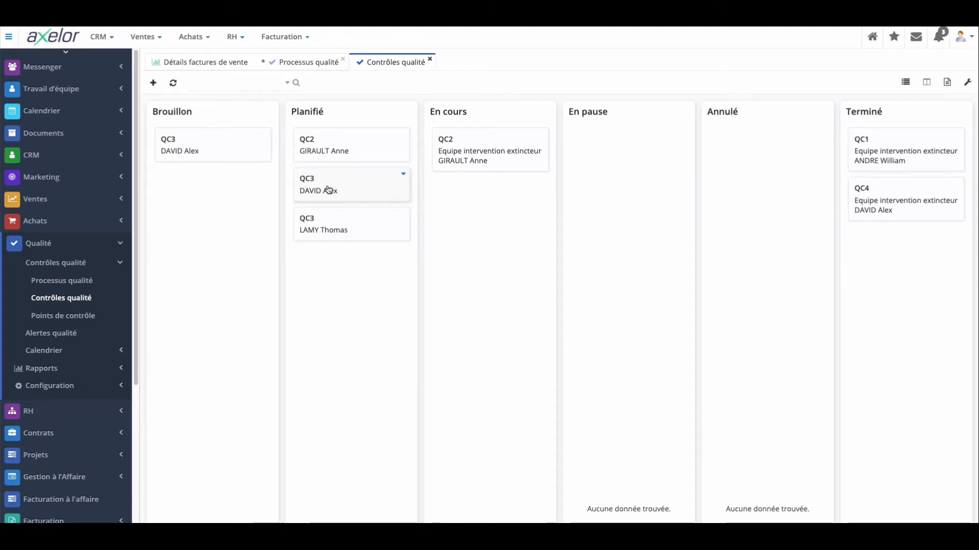
# - Create a quality control for project "135 - Installation extincteur groupe Apollo" with a responsible person, team "Equipe intervention extincteur" and start date 16/09/2020
pyautogui.click(152, 87)
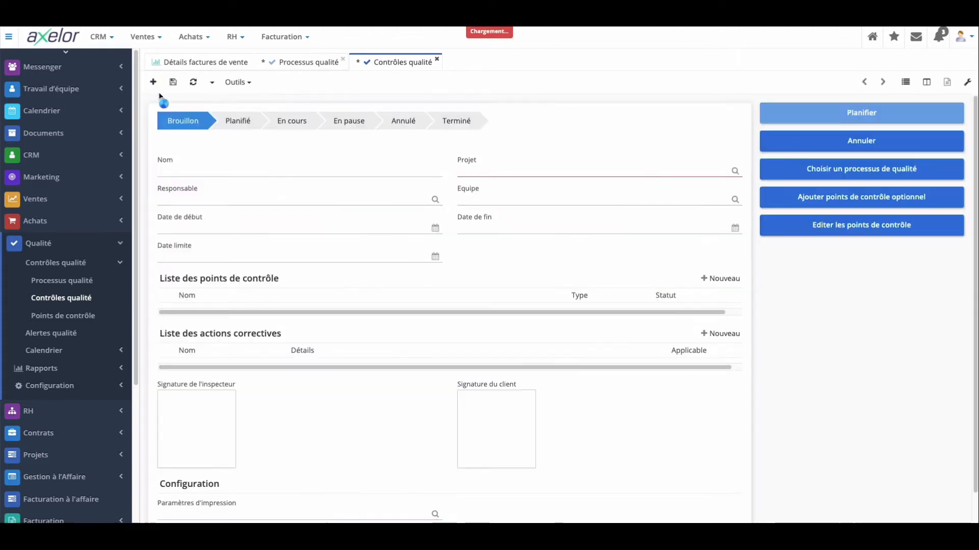
pyautogui.click(513, 173)
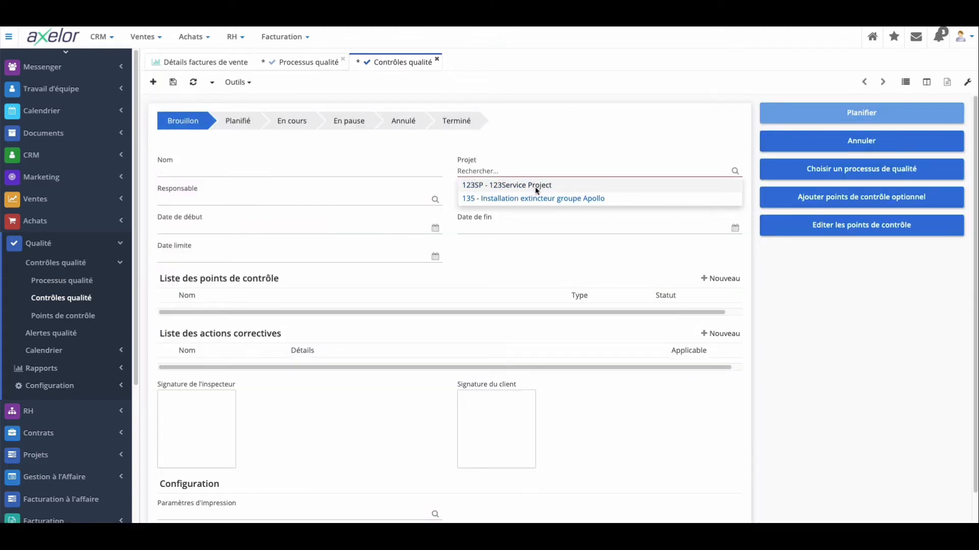
pyautogui.click(540, 201)
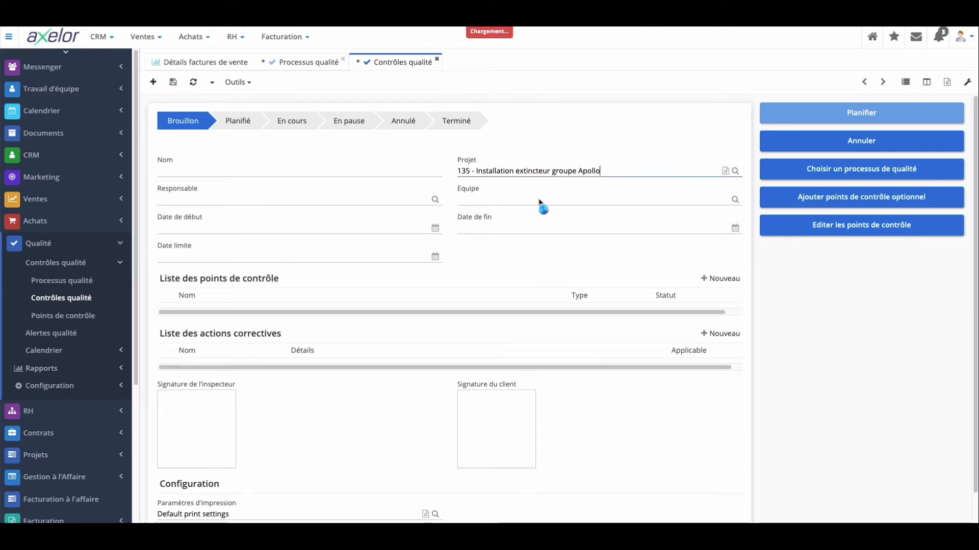
pyautogui.click(255, 204)
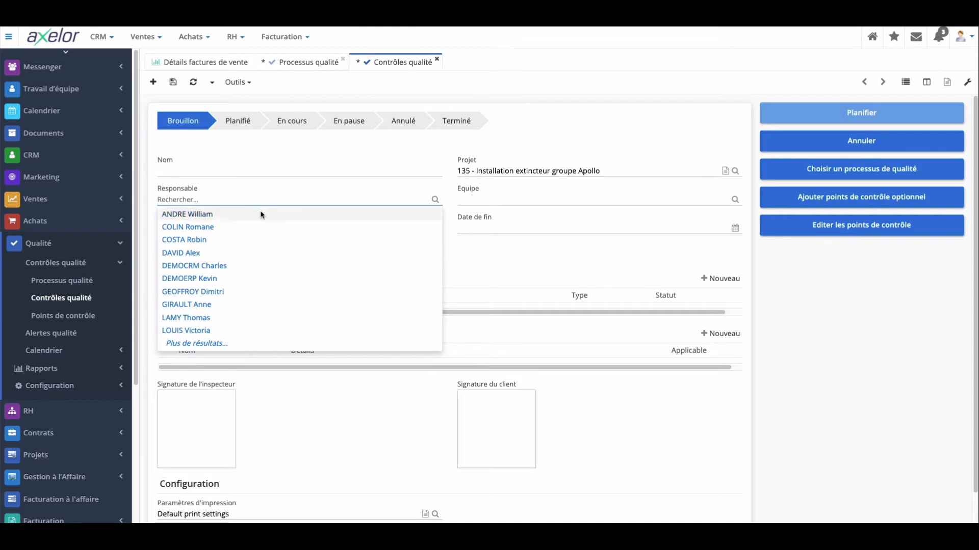
pyautogui.click(239, 240)
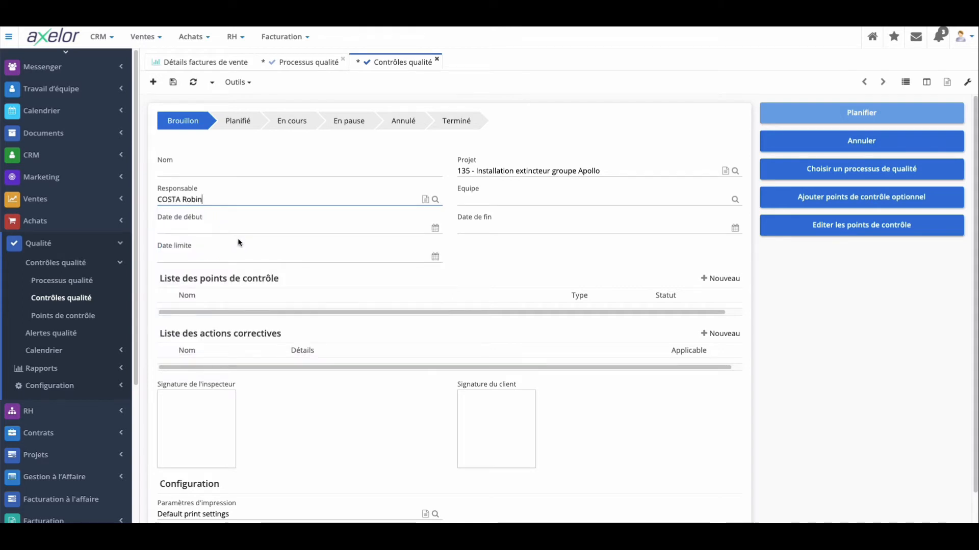
pyautogui.click(489, 204)
pyautogui.click(499, 216)
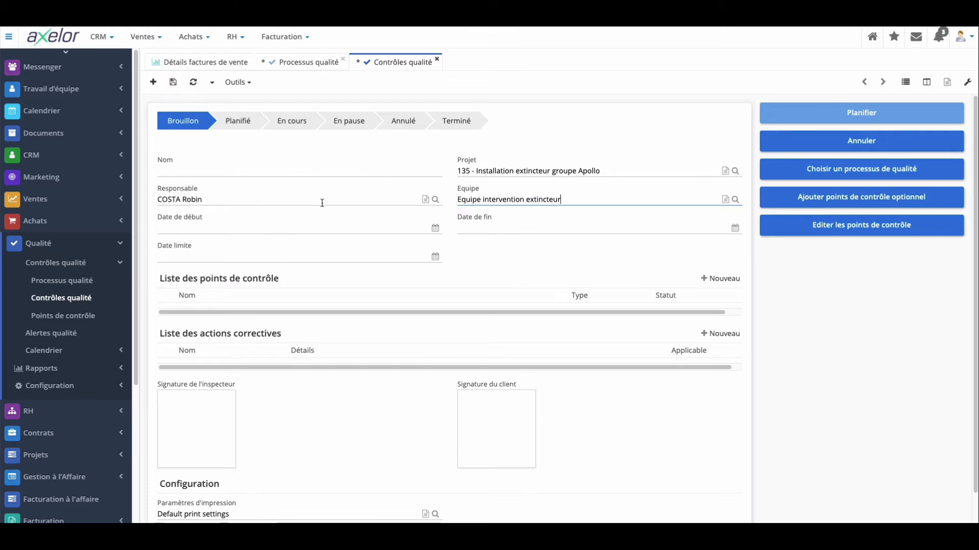
pyautogui.click(435, 228)
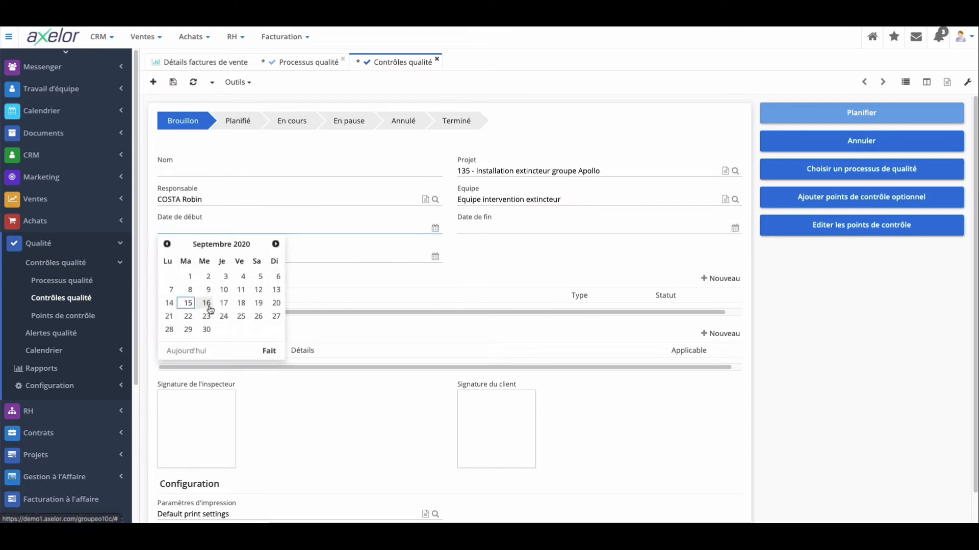
pyautogui.click(206, 303)
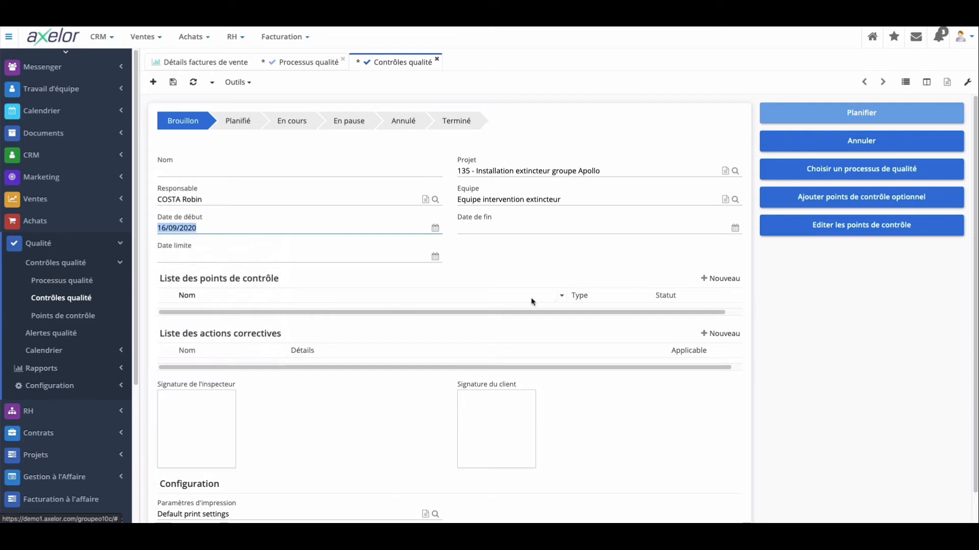
# - Pre-fill the new quality control's control points from the "Contrôle extincteur poudre" quality process
pyautogui.click(843, 175)
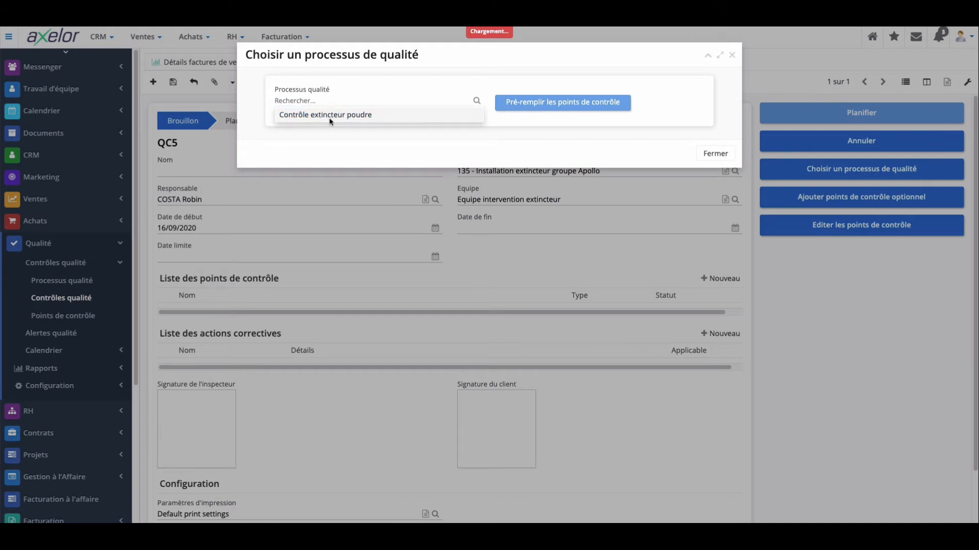
pyautogui.click(332, 121)
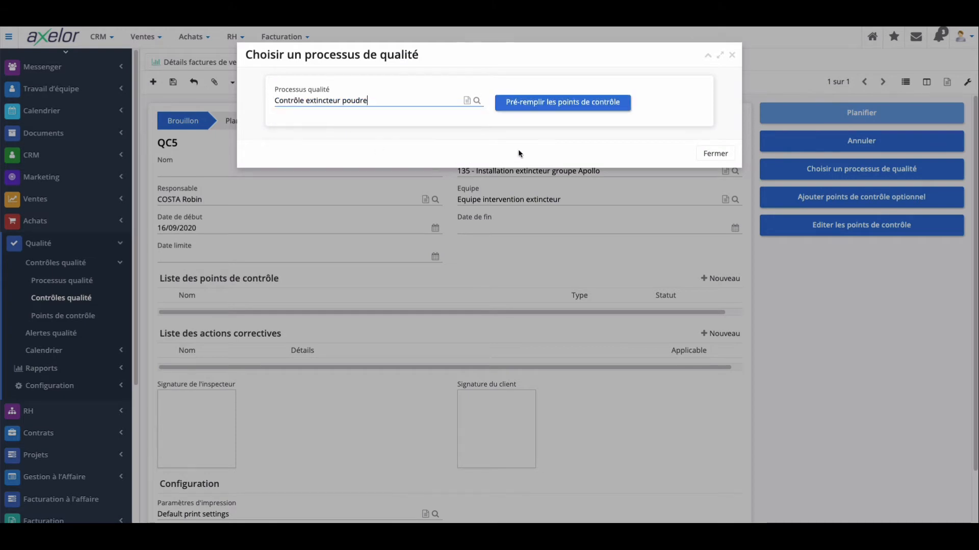
pyautogui.click(559, 109)
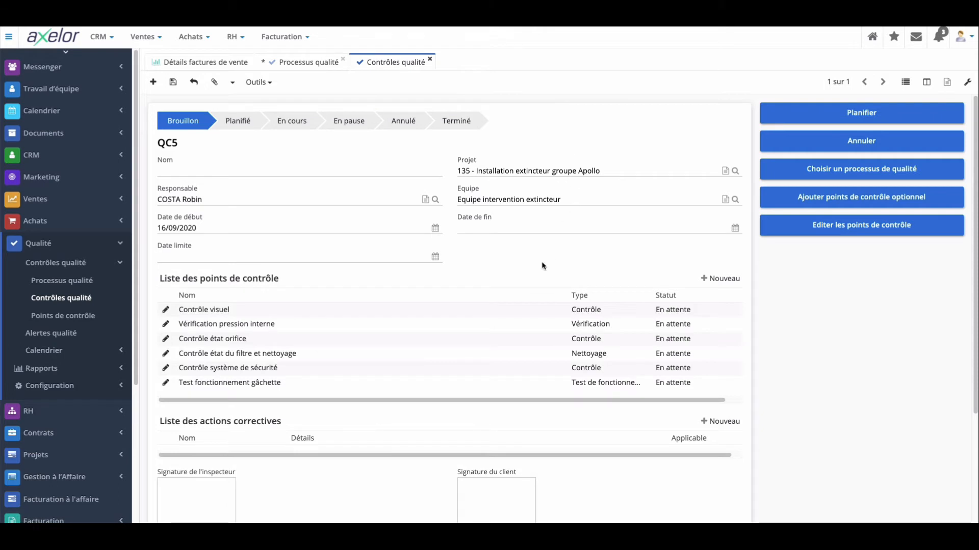
# - Review the pre-filled control points, and advance the quality control from Brouillon through Planifié to En cours
pyautogui.scroll(-1, 310, 246)
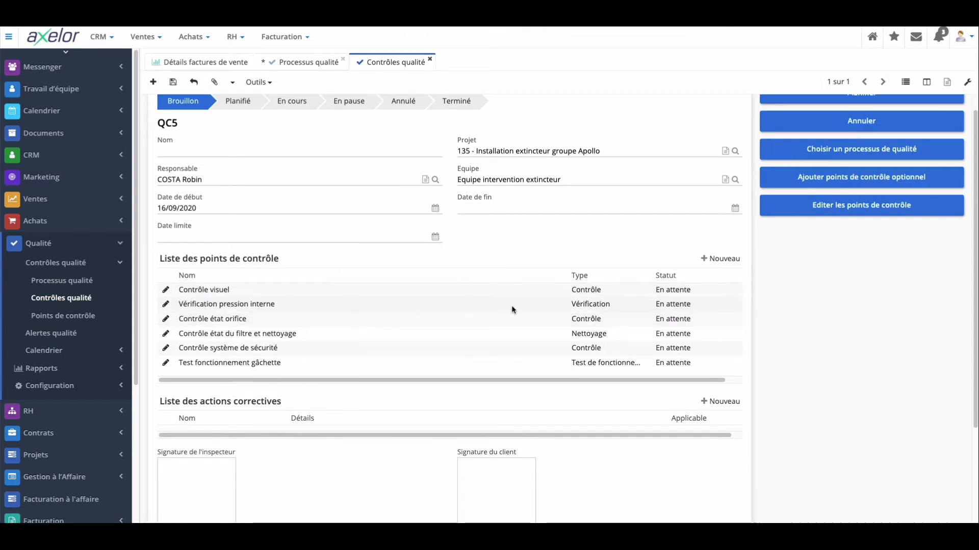
pyautogui.scroll(-1, 514, 310)
pyautogui.scroll(1, 513, 310)
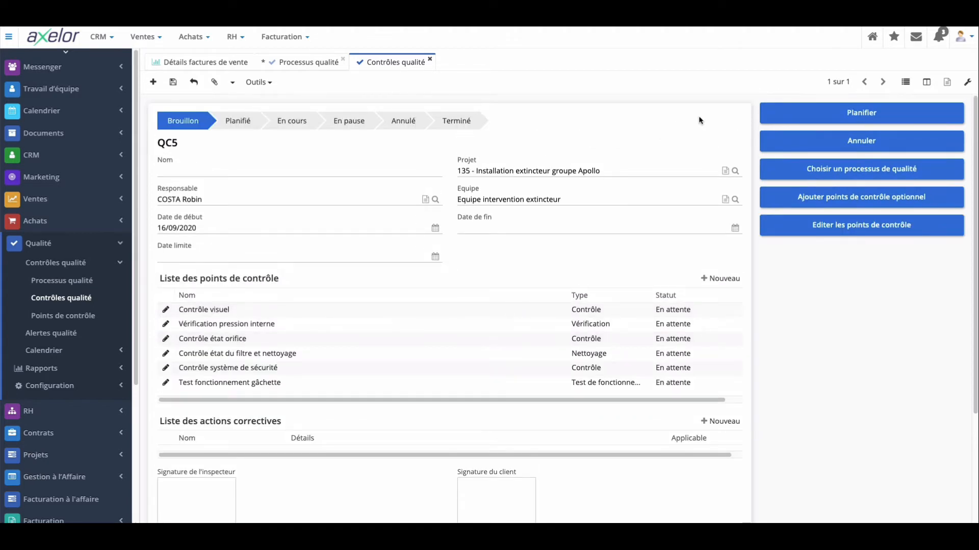
pyautogui.click(793, 113)
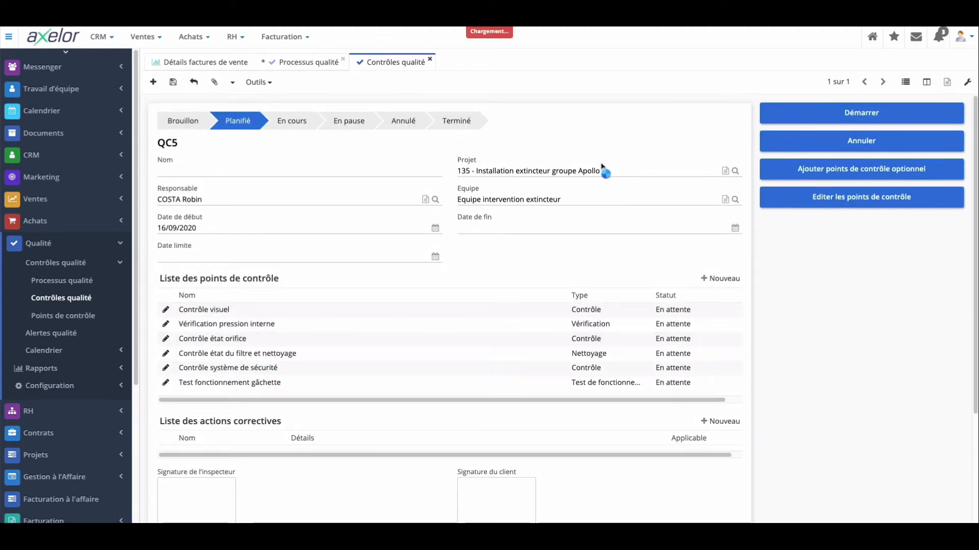
pyautogui.click(818, 121)
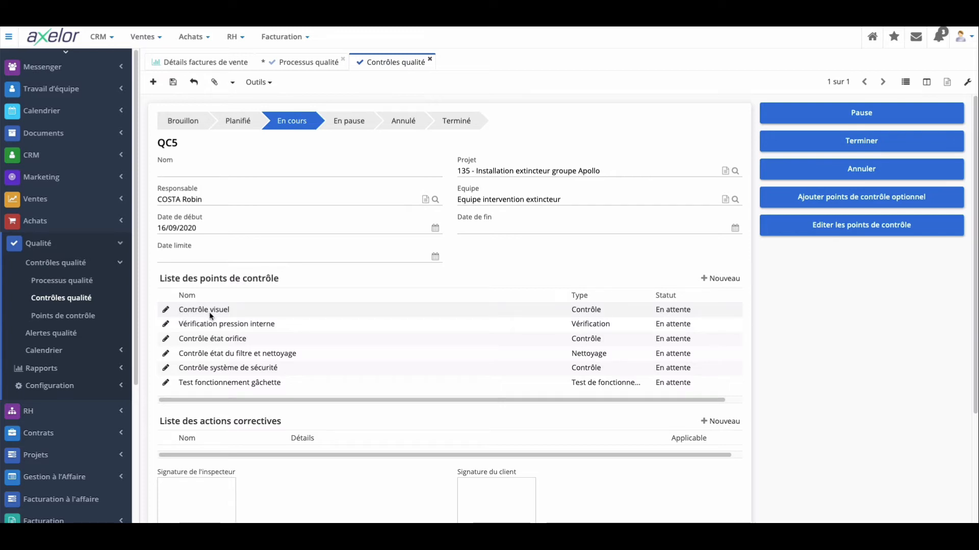
# - Open the "Contrôle visuel" control point of QC5 and mark its "Corrosion" measurement point as Conforme
pyautogui.doubleClick(232, 309)
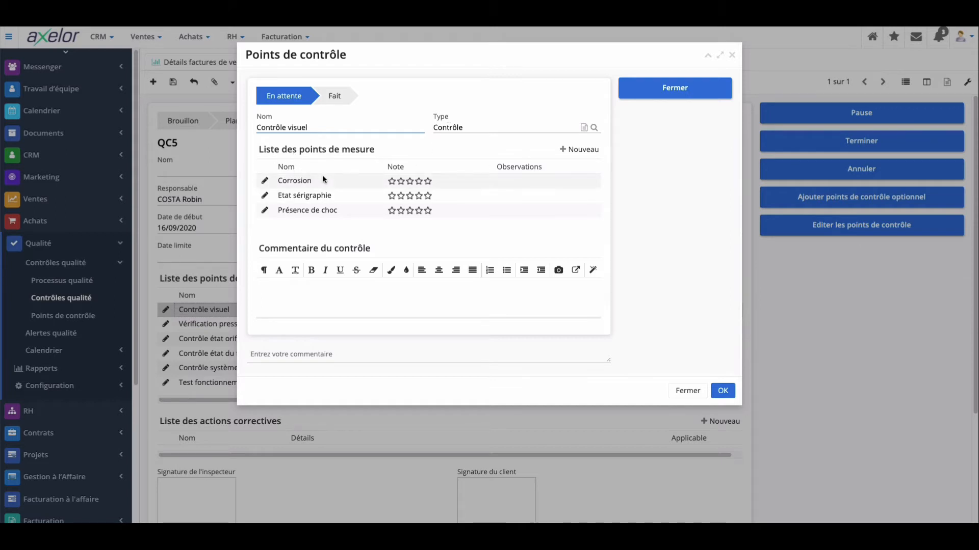
pyautogui.click(264, 181)
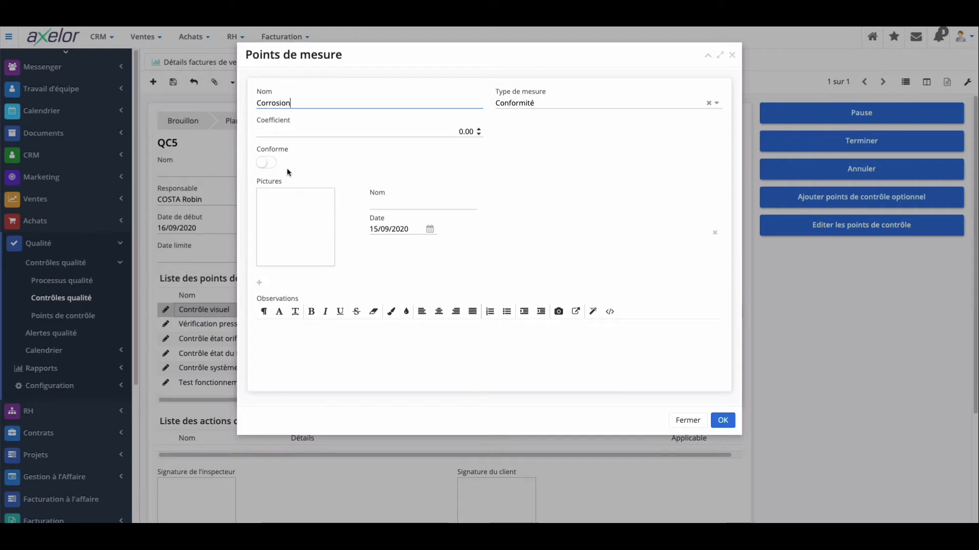
pyautogui.click(268, 163)
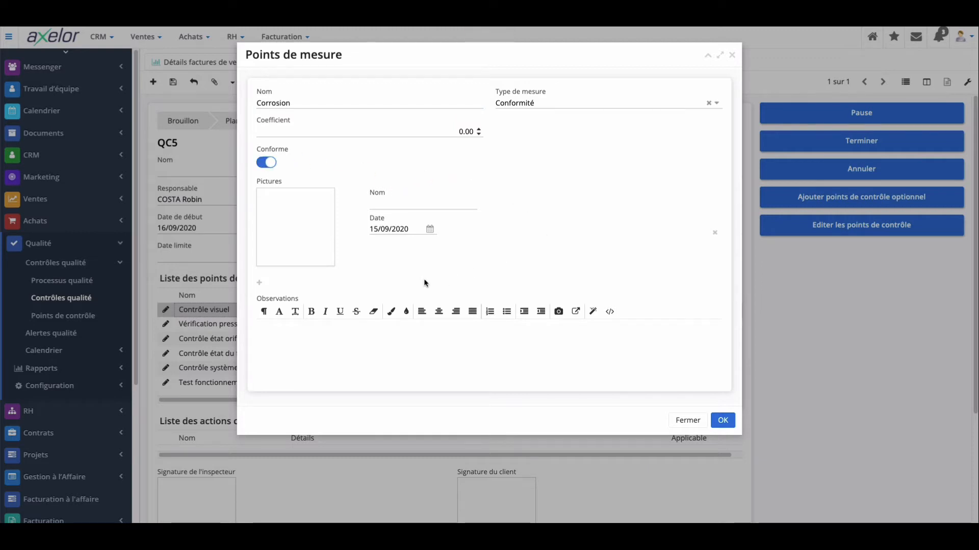
pyautogui.moveTo(298, 251)
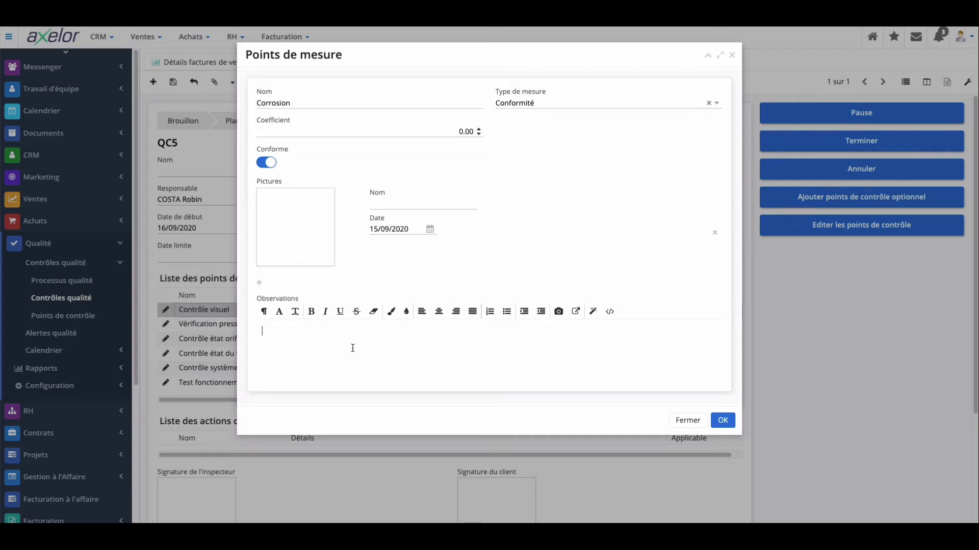
pyautogui.click(720, 421)
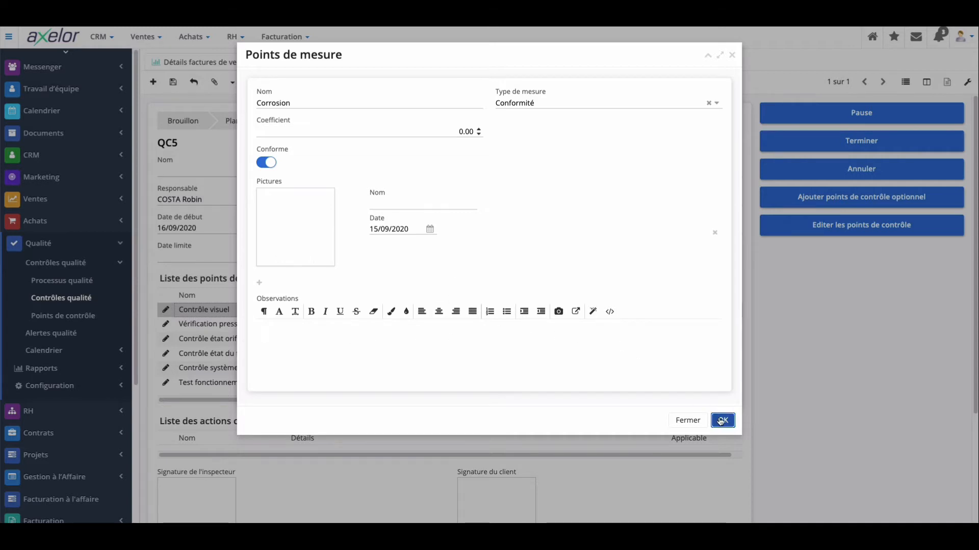
# - Mark the "Etat sérigraphie" and "Présence de choc" measurement points as Conforme and save the "Contrôle visuel" control point
pyautogui.click(265, 198)
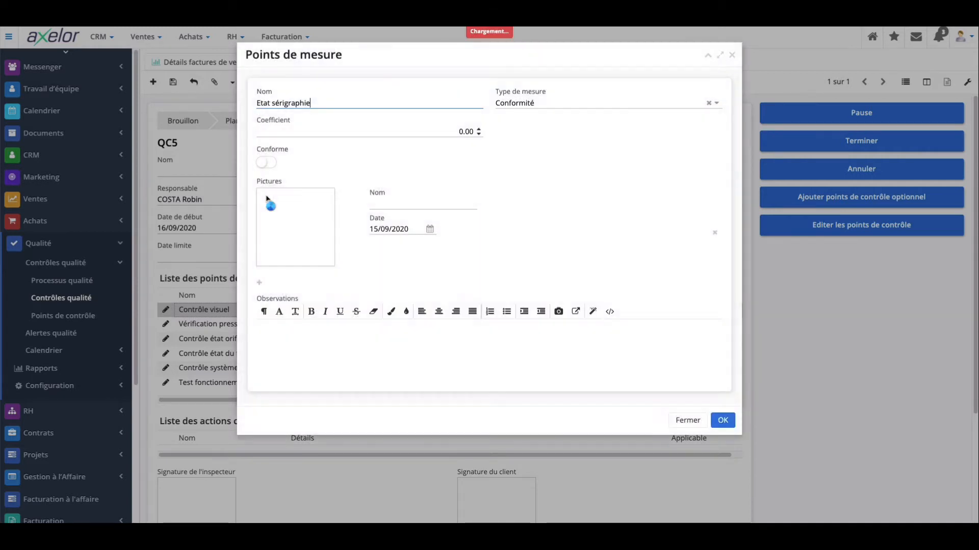
pyautogui.click(271, 163)
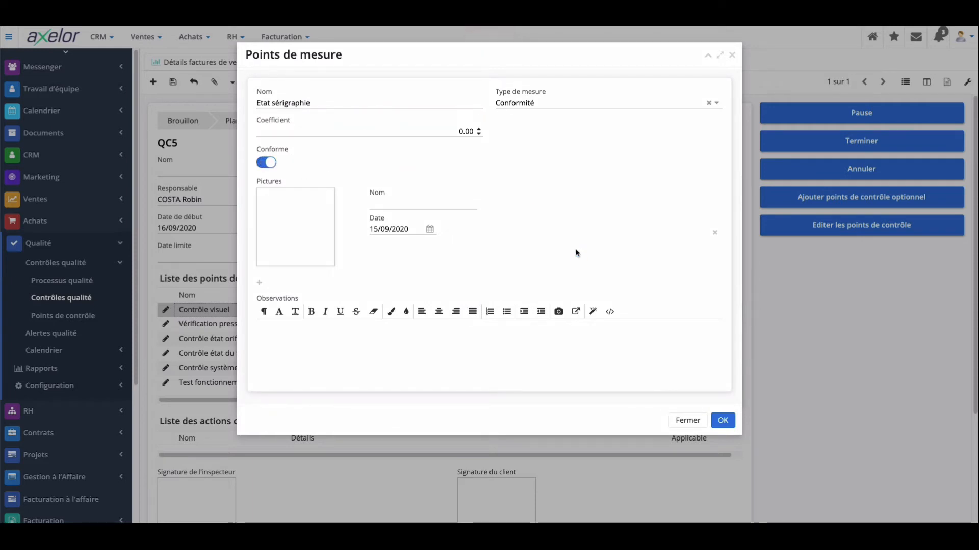
pyautogui.click(723, 420)
pyautogui.click(265, 214)
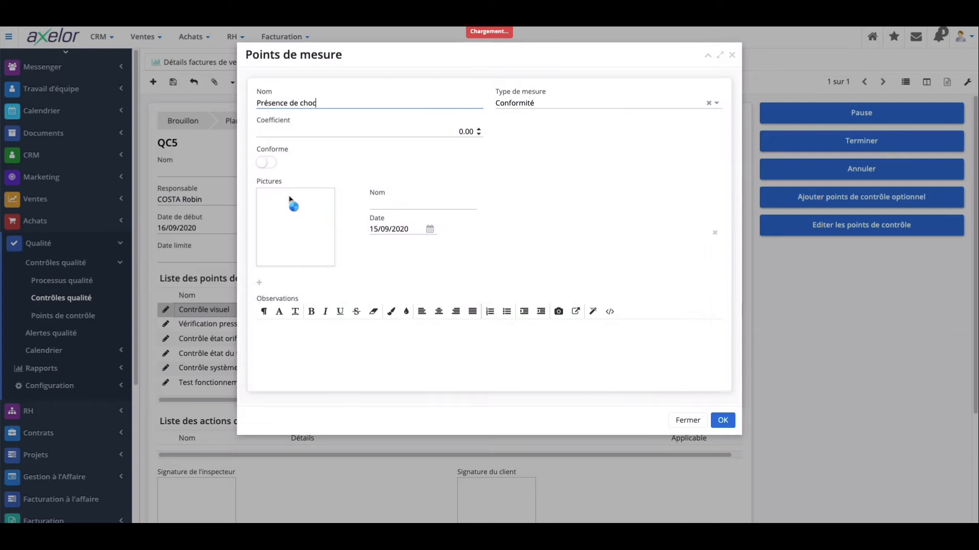
pyautogui.click(268, 164)
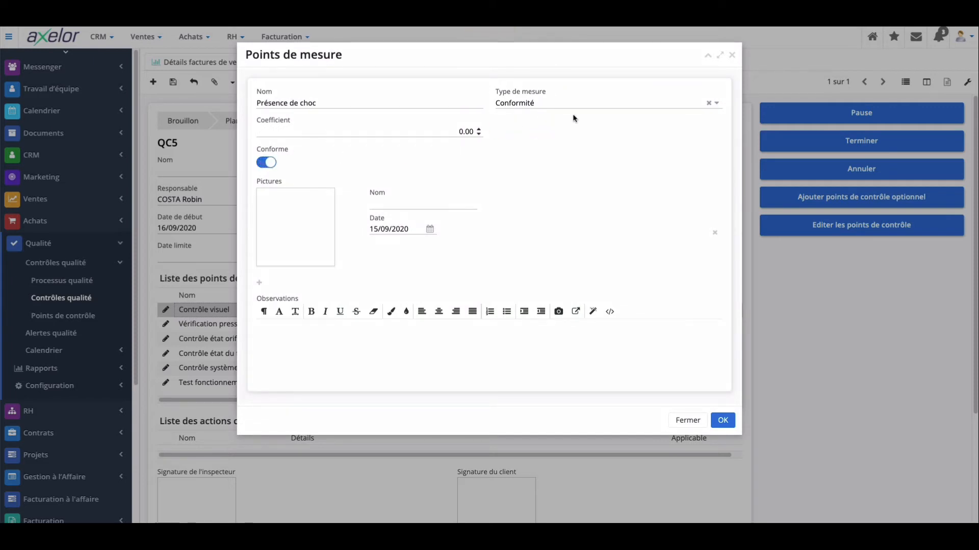
pyautogui.click(723, 420)
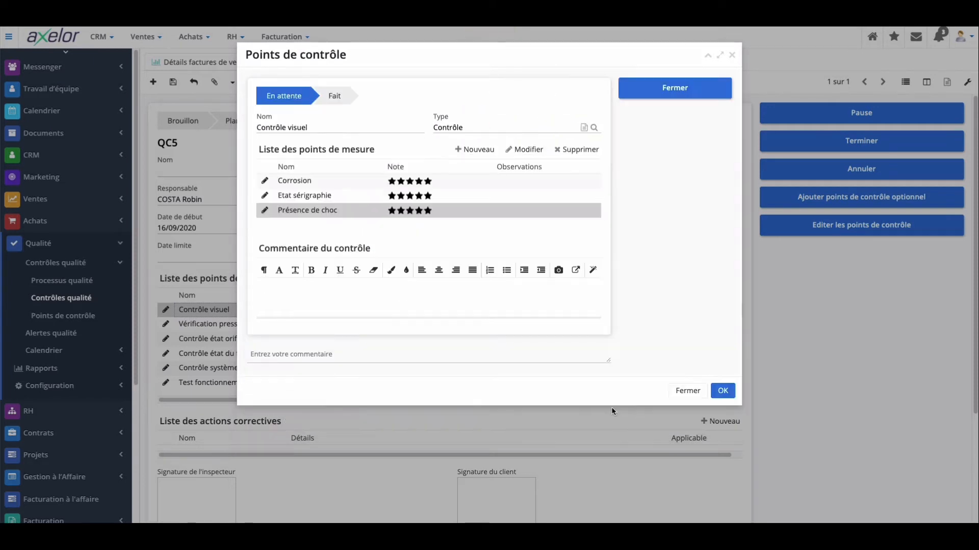
pyautogui.click(723, 391)
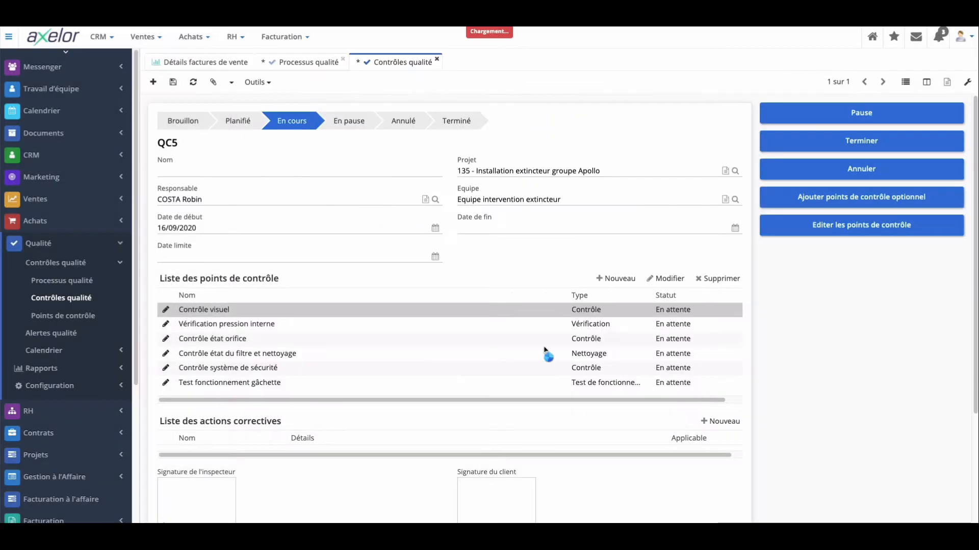
# - Rate the "Etat du filtre" measurement point five stars in the "Contrôle état du filtre et nettoyage" control point
pyautogui.click(384, 354)
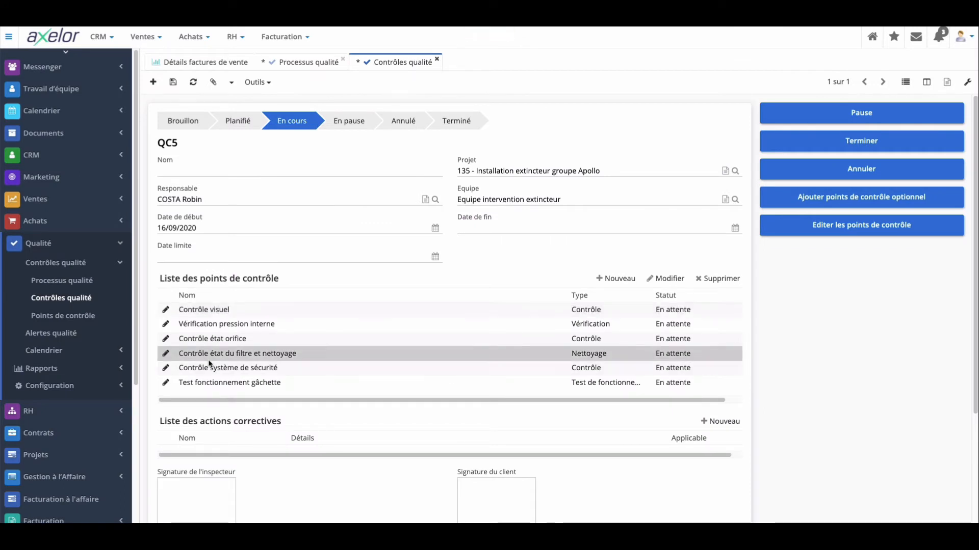
pyautogui.click(166, 356)
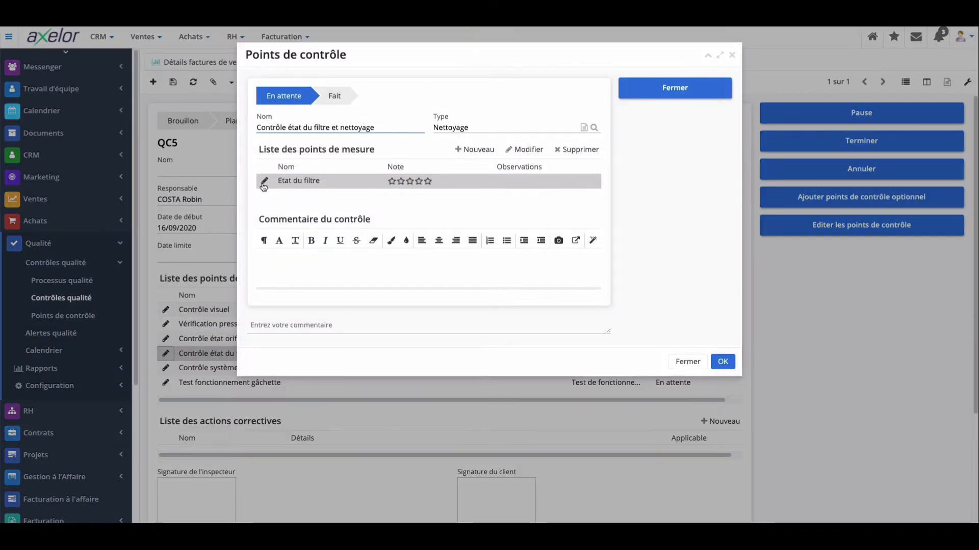
pyautogui.click(265, 182)
pyautogui.click(326, 132)
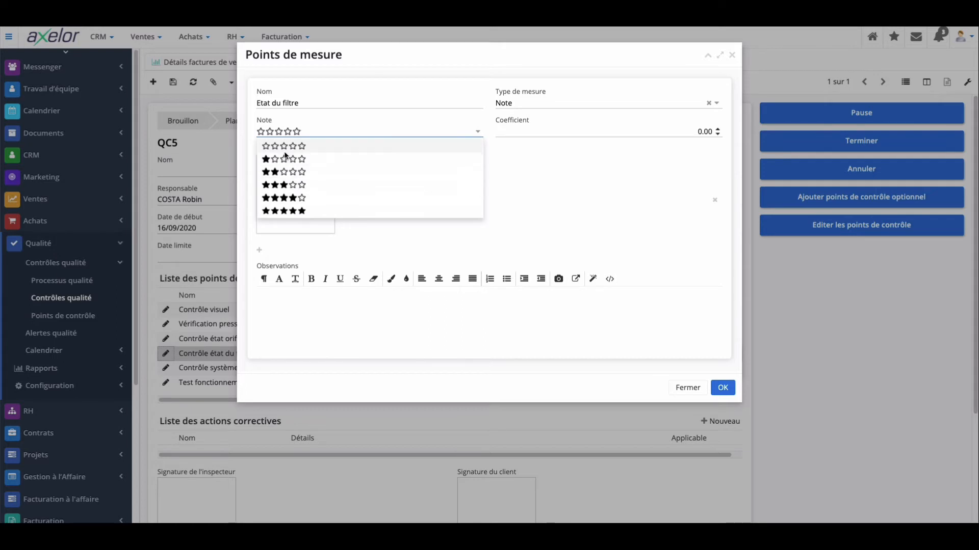
pyautogui.click(304, 211)
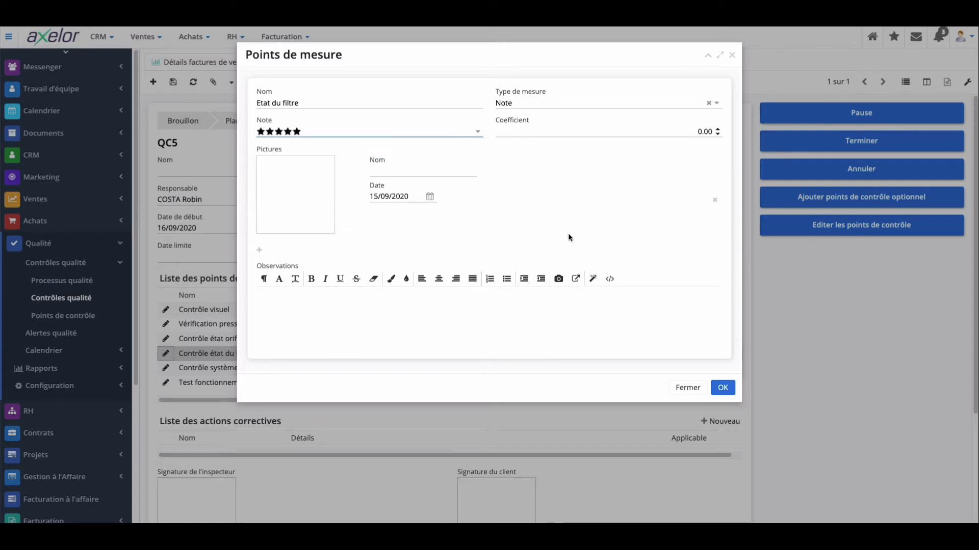
pyautogui.click(723, 388)
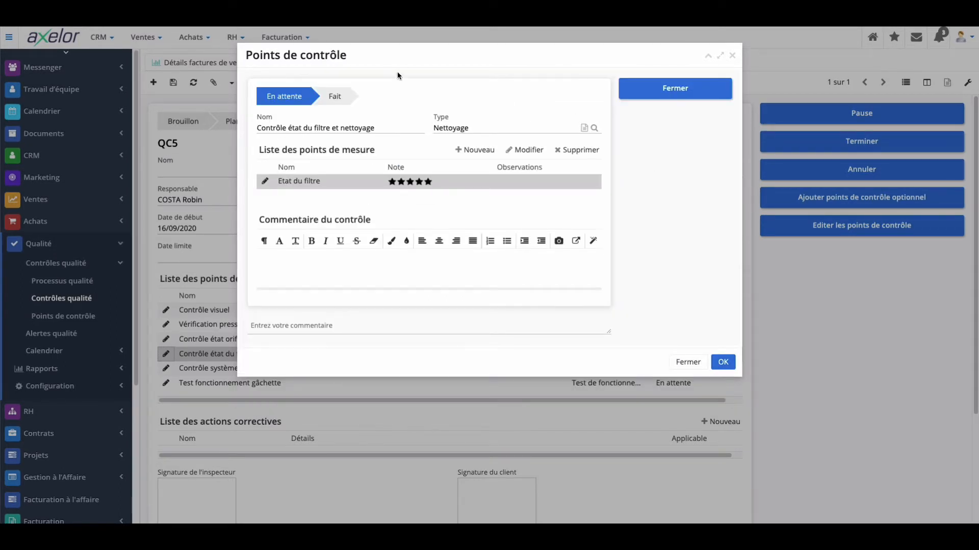
# - Check the available control point types, and close "Contrôle état du filtre et nettoyage" so its status is Fait
pyautogui.click(487, 128)
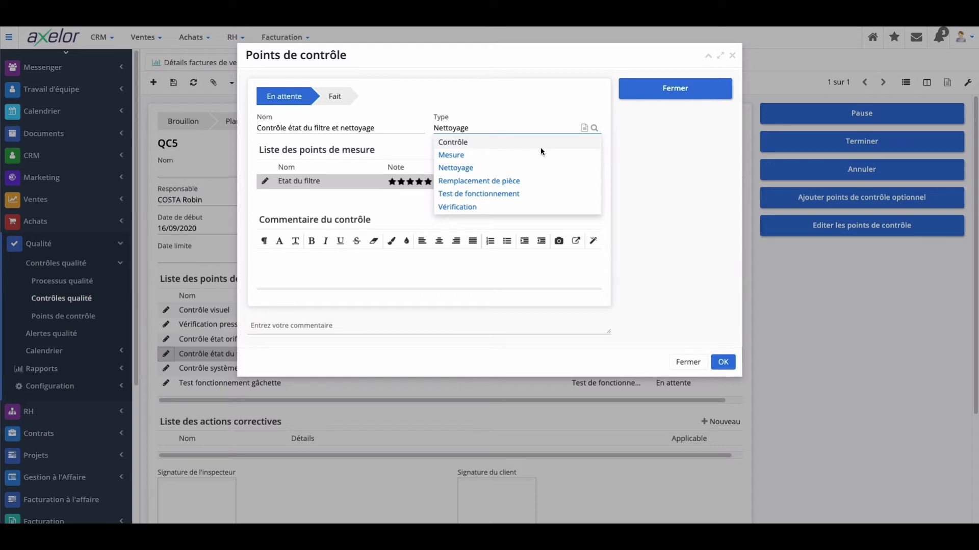
pyautogui.click(388, 281)
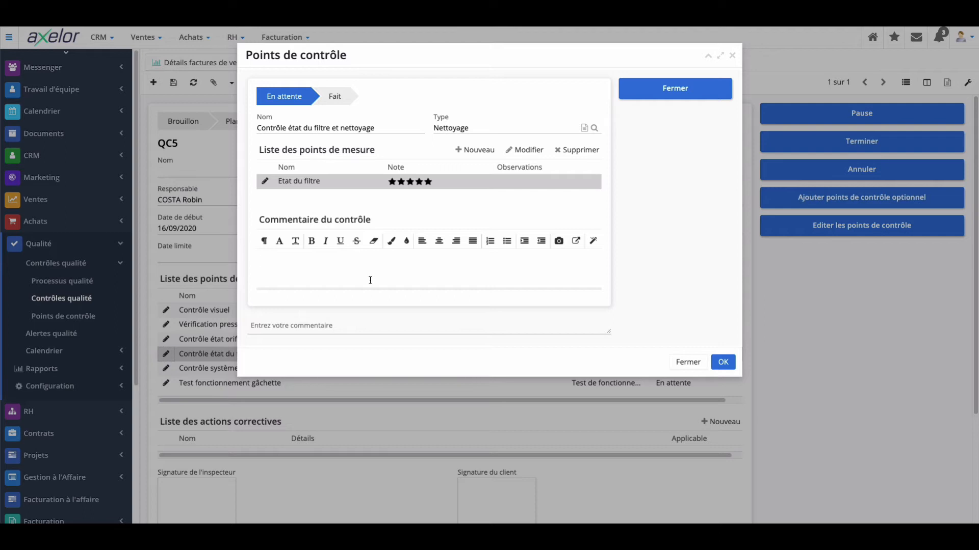
pyautogui.click(354, 329)
pyautogui.click(630, 93)
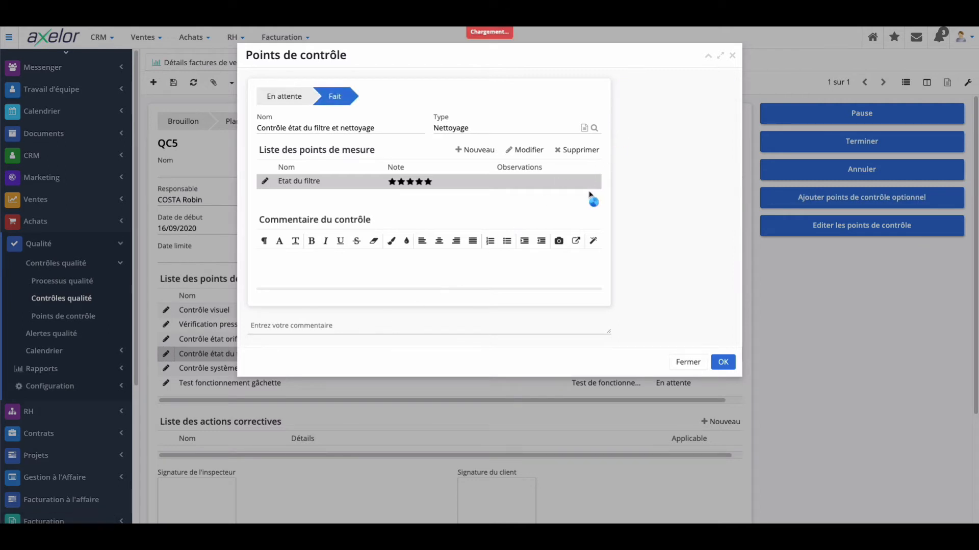
pyautogui.click(723, 362)
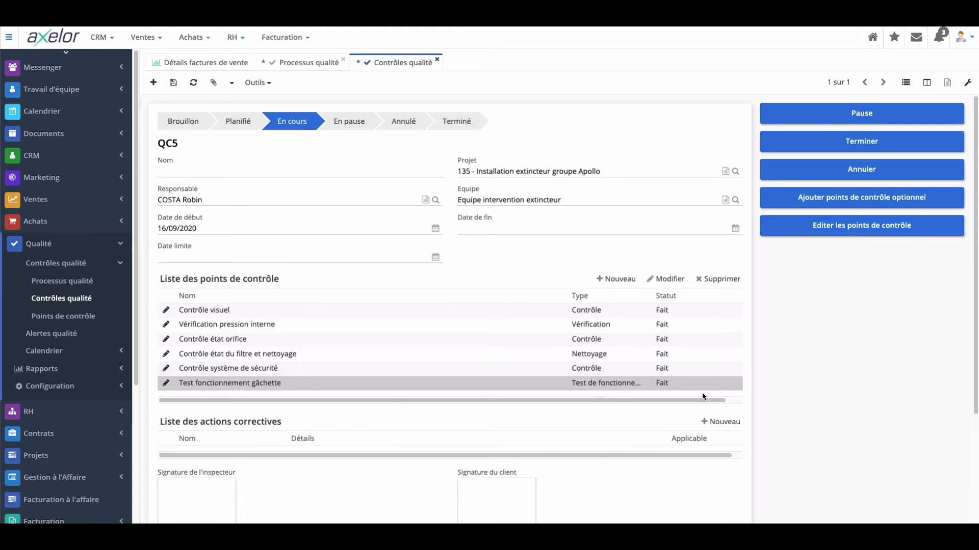
# - Set quality control QC5 to Terminé and check the inspector and client signatures
pyautogui.click(863, 150)
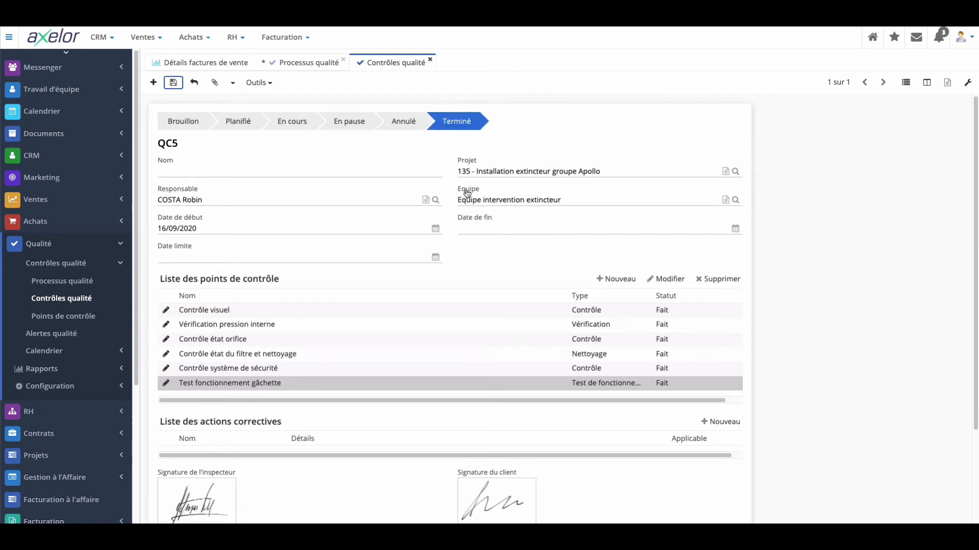
pyautogui.scroll(-1, 424, 222)
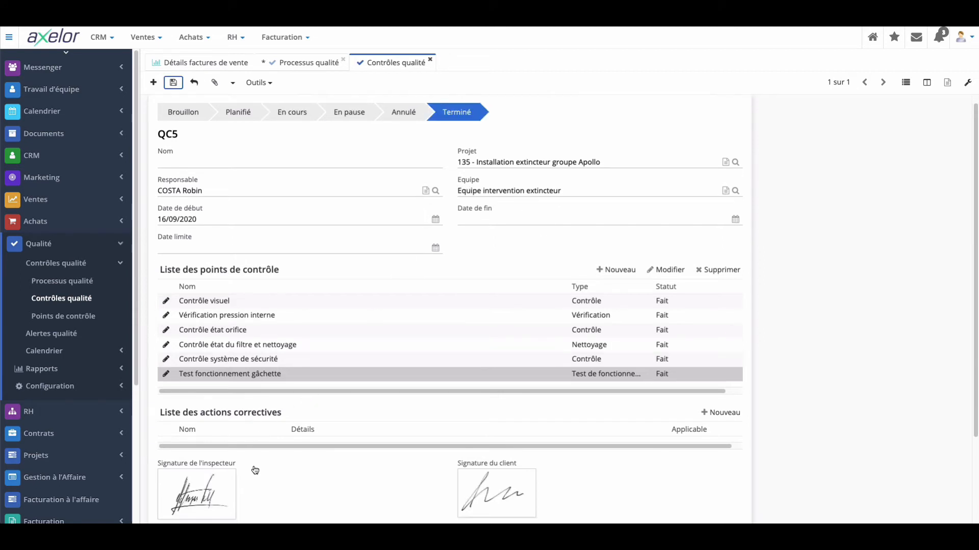
pyautogui.scroll(1, 322, 395)
# - Print the QC5 quality control report, review its measurement scores and signatures, and close the report
pyautogui.click(260, 83)
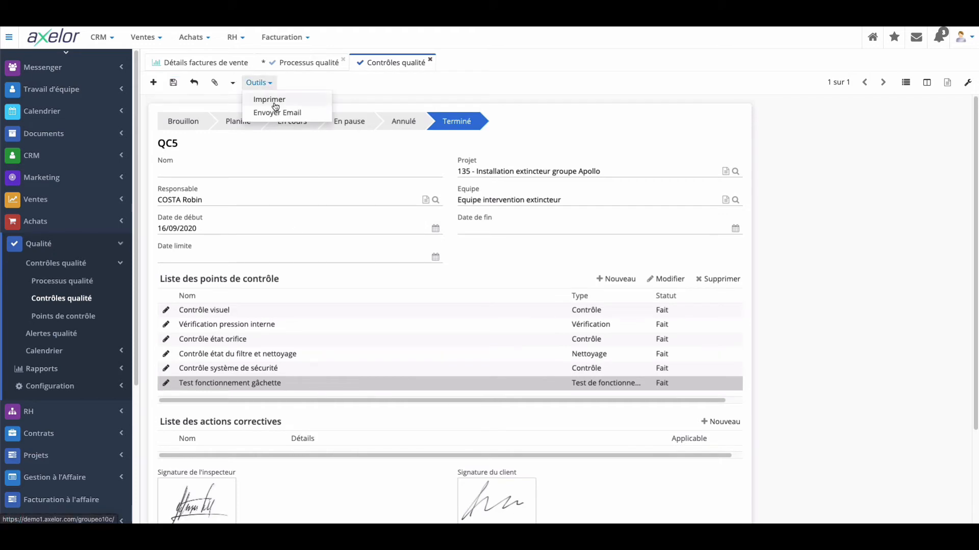
pyautogui.click(270, 100)
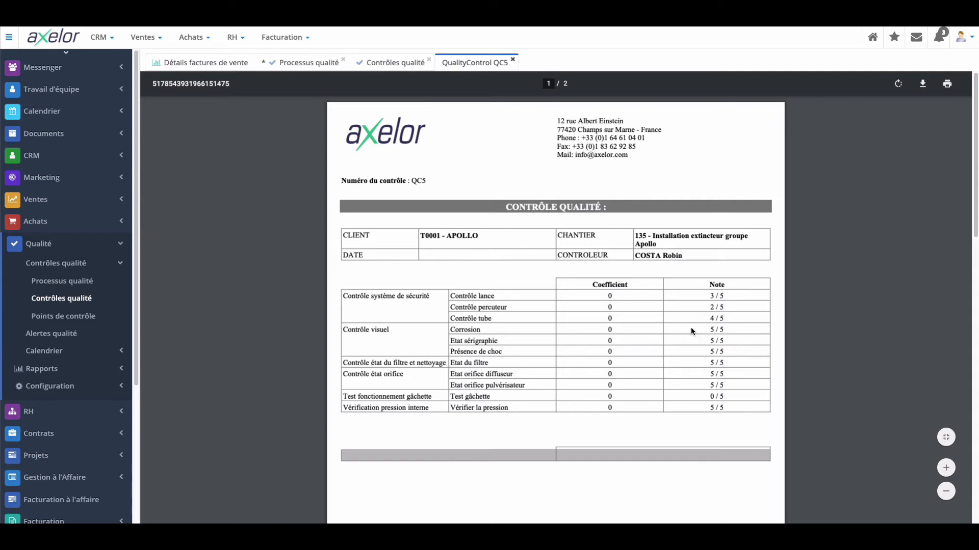
pyautogui.scroll(-6, 690, 329)
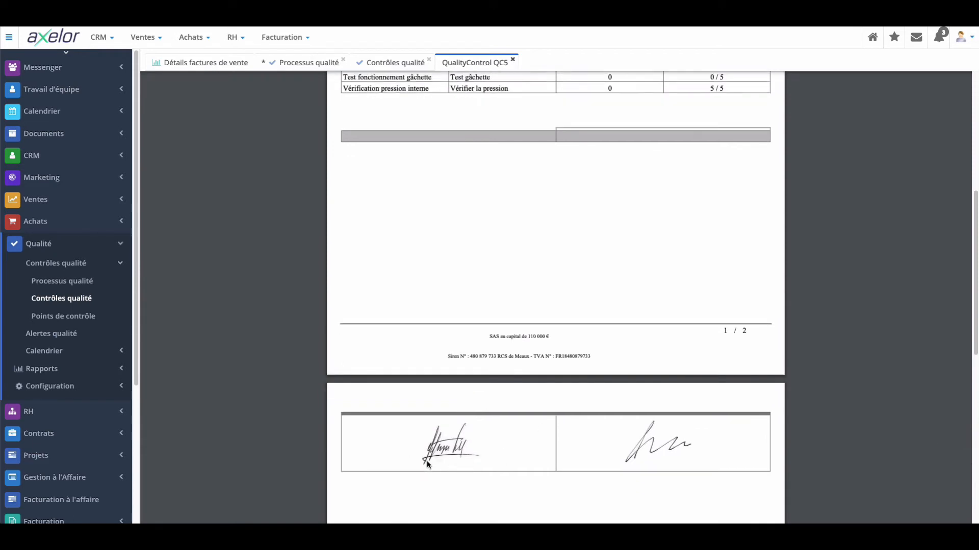
pyautogui.scroll(6, 556, 386)
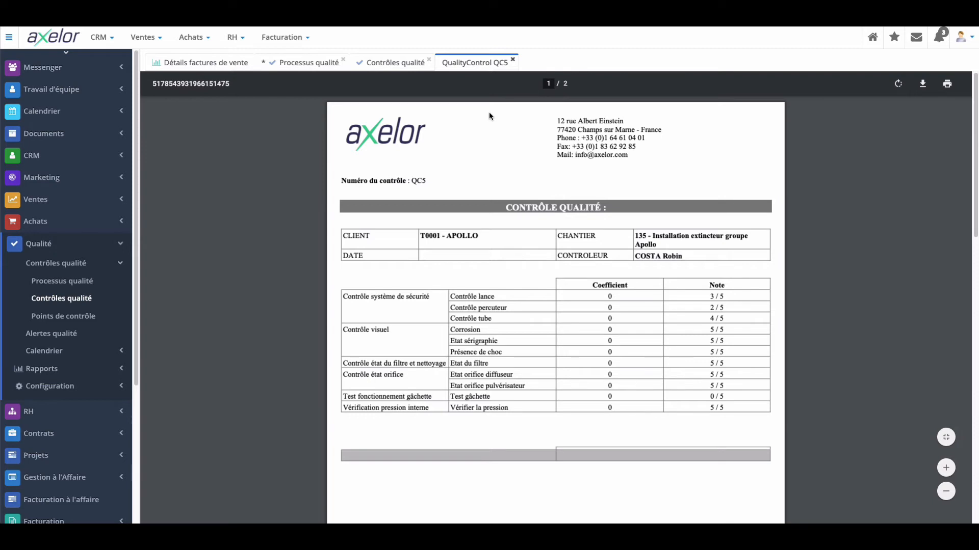
pyautogui.click(513, 60)
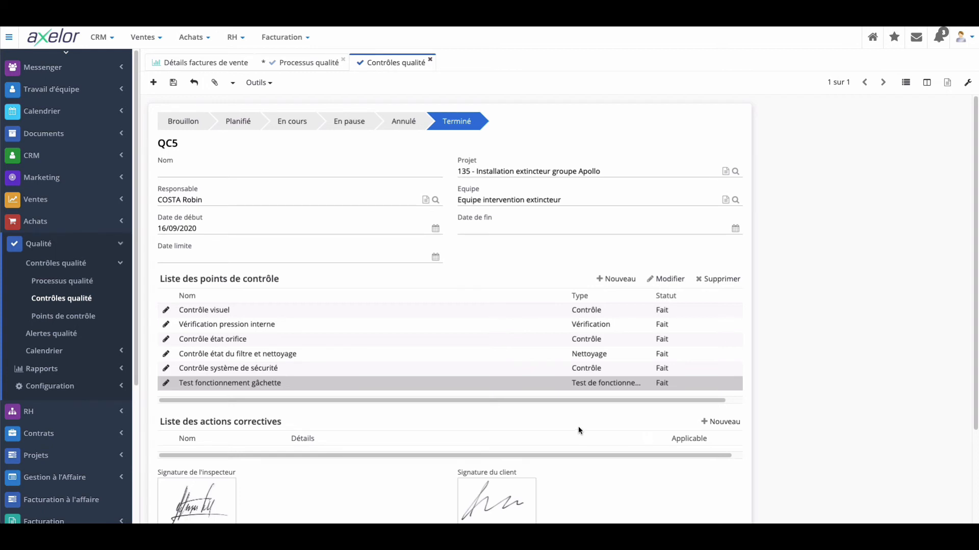
# - Open the quality alerts board and view alert QA2 from the Nouveau column
pyautogui.scroll(-1, 467, 336)
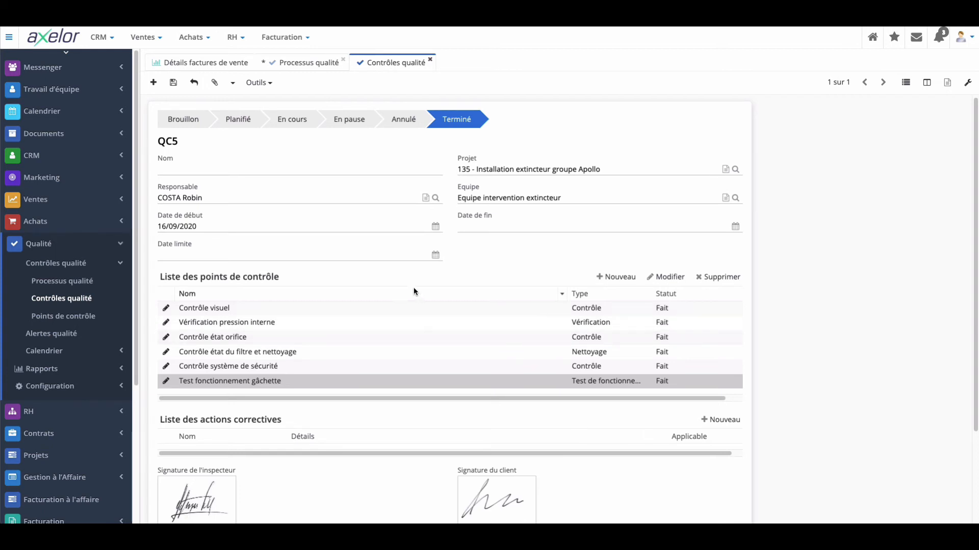
pyautogui.scroll(-1, 303, 282)
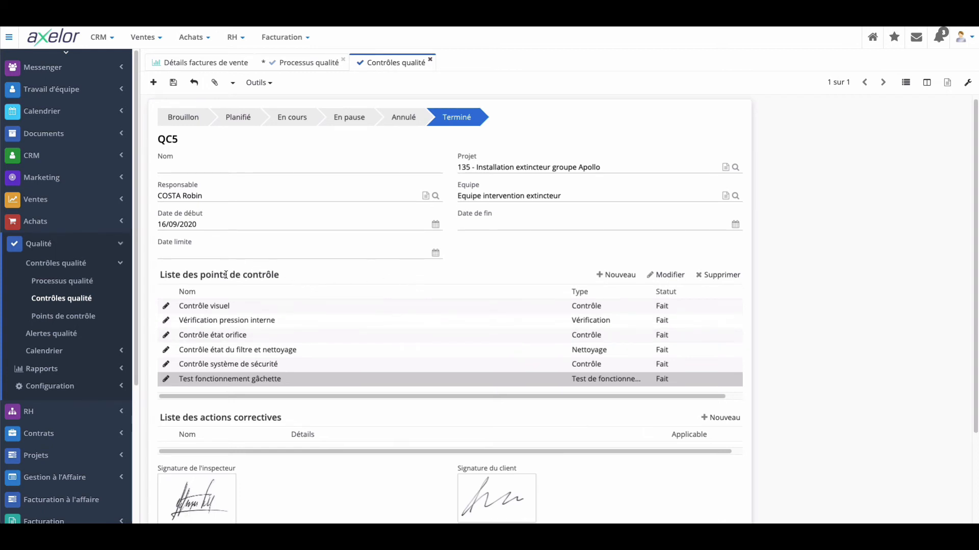
pyautogui.click(61, 334)
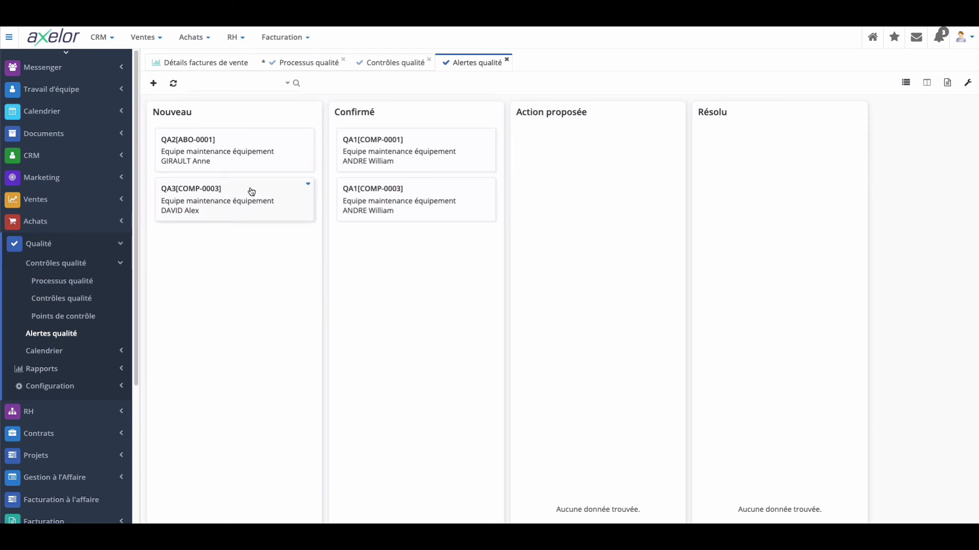
pyautogui.click(222, 159)
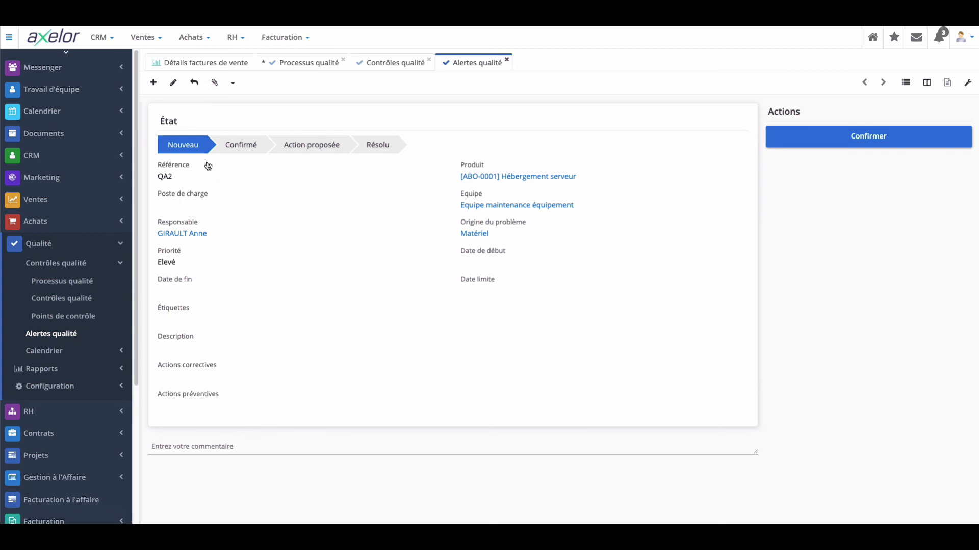
# - Put alert QA2 in edit mode and review its description and action fields and the available Priorité and Origine du problème choices
pyautogui.click(178, 83)
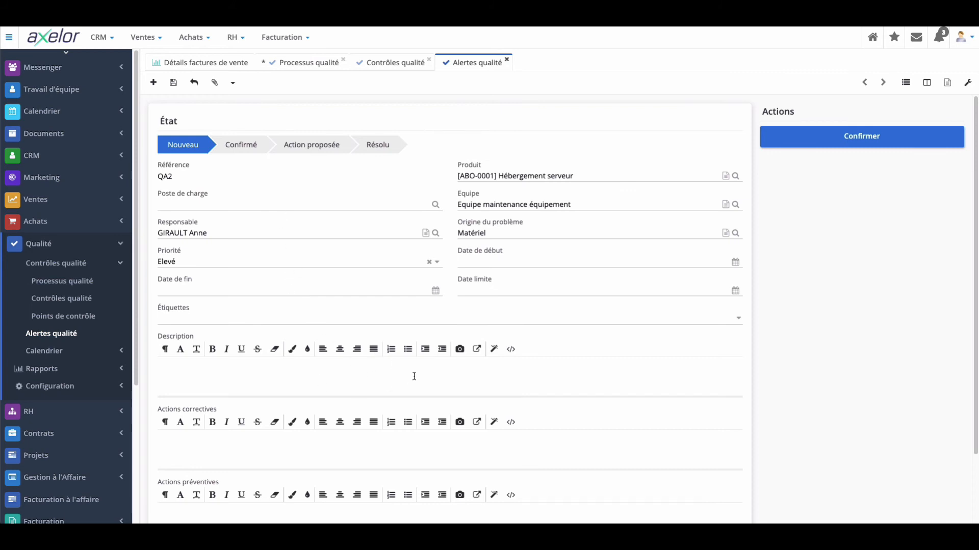
pyautogui.scroll(-1, 414, 376)
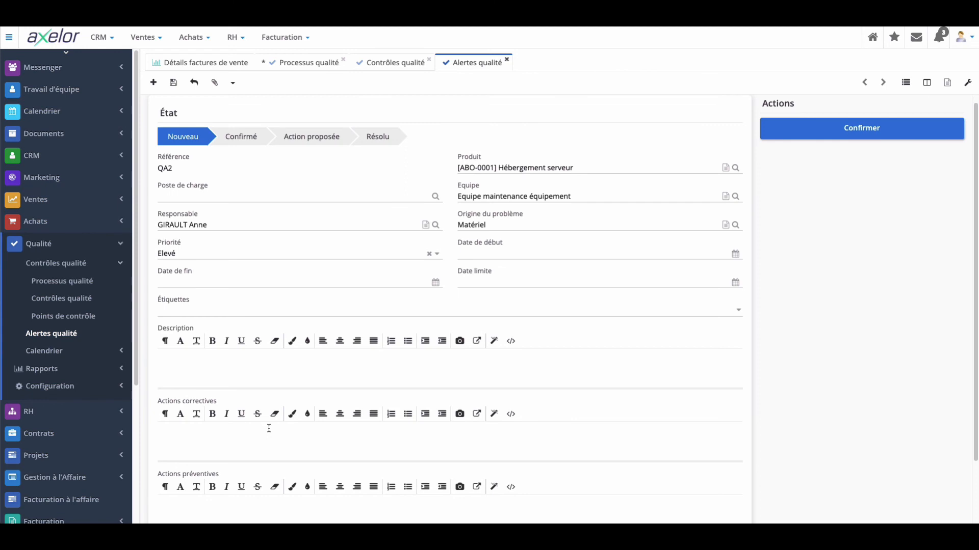
pyautogui.scroll(-1, 338, 498)
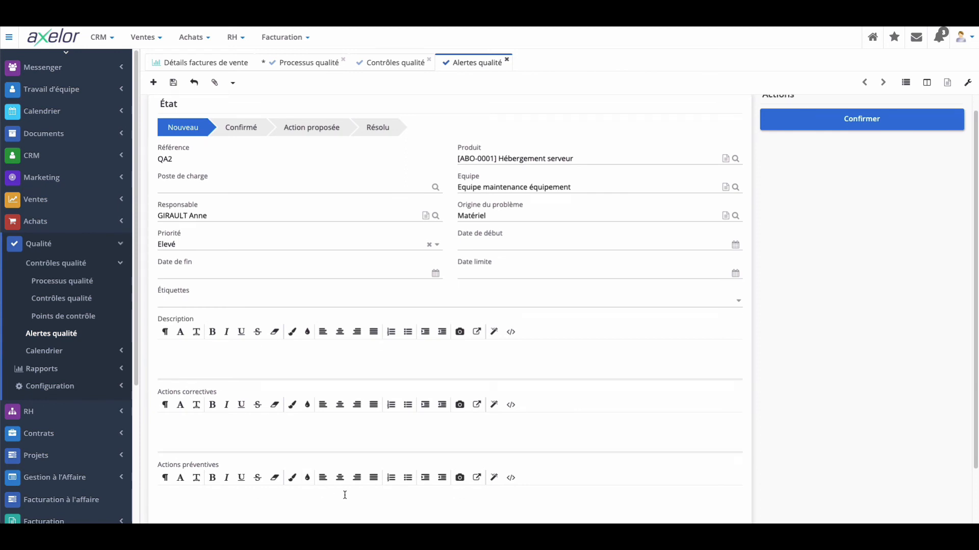
pyautogui.click(192, 247)
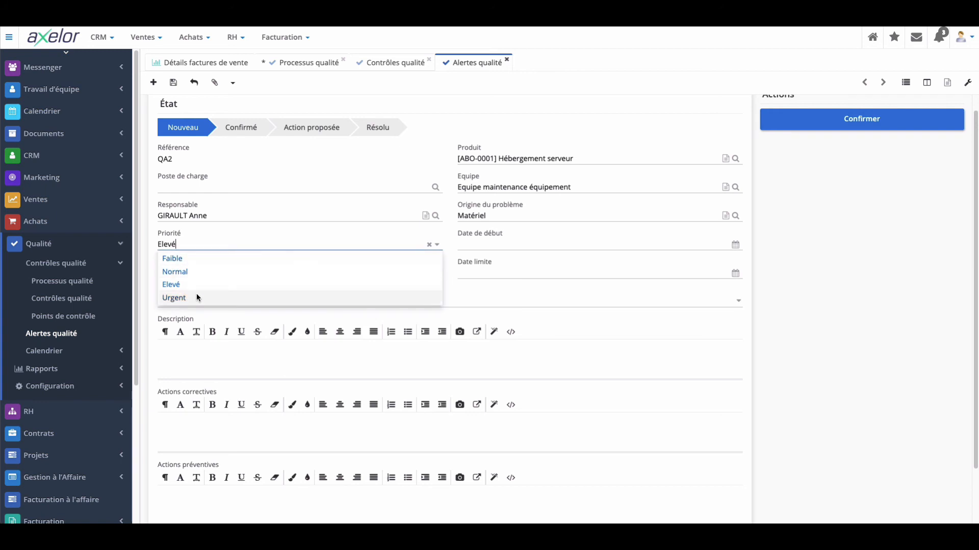
pyautogui.click(516, 216)
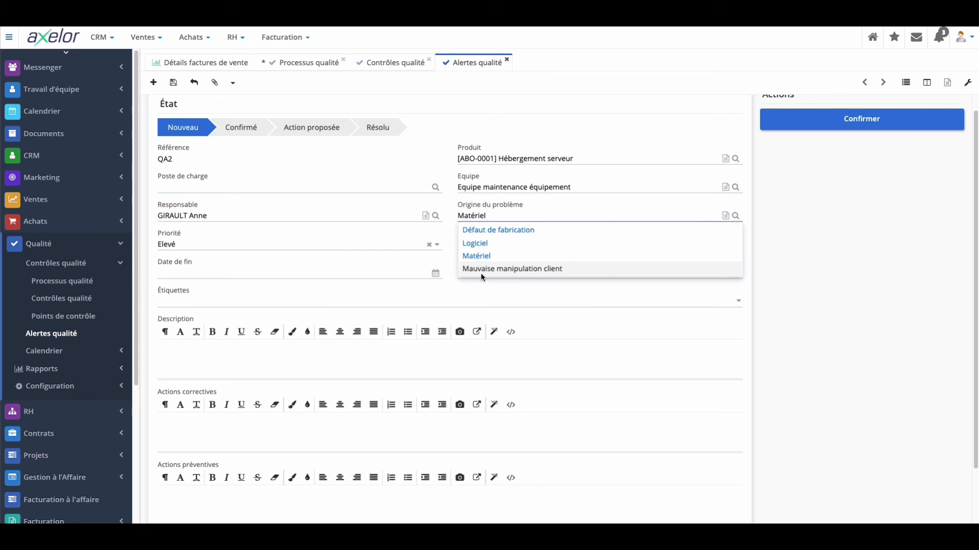
pyautogui.click(881, 287)
pyautogui.scroll(1, 443, 236)
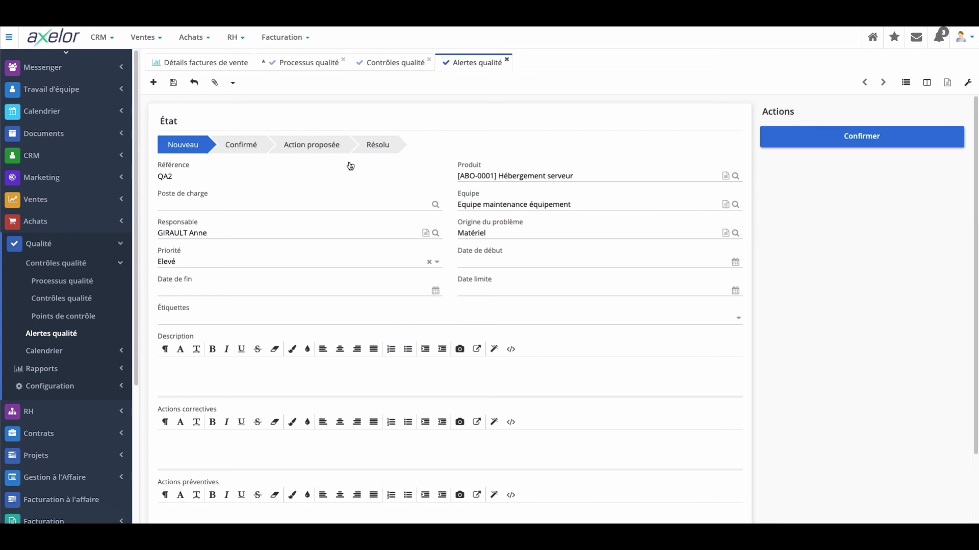
# - View the September 2020 calendar of quality alerts and the calendar of quality controls
pyautogui.click(113, 351)
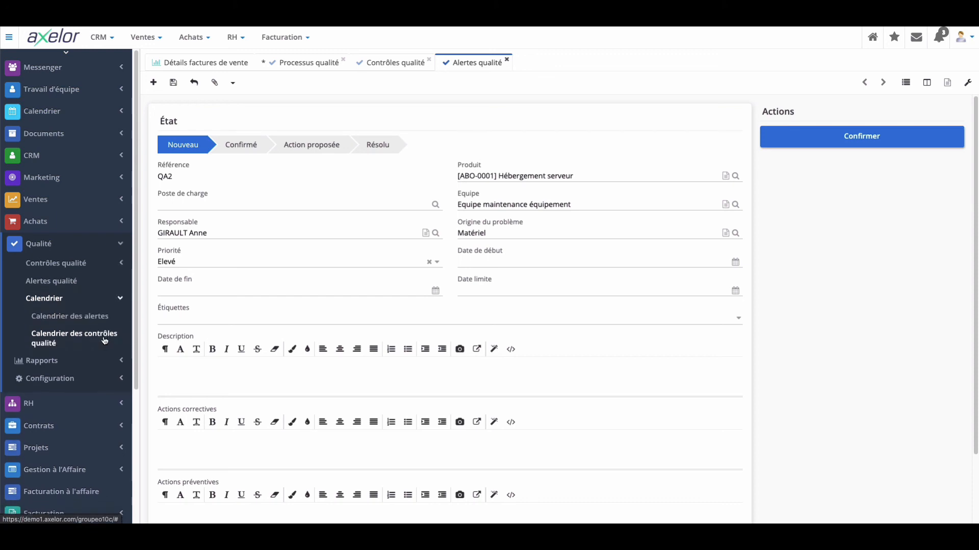
pyautogui.click(82, 319)
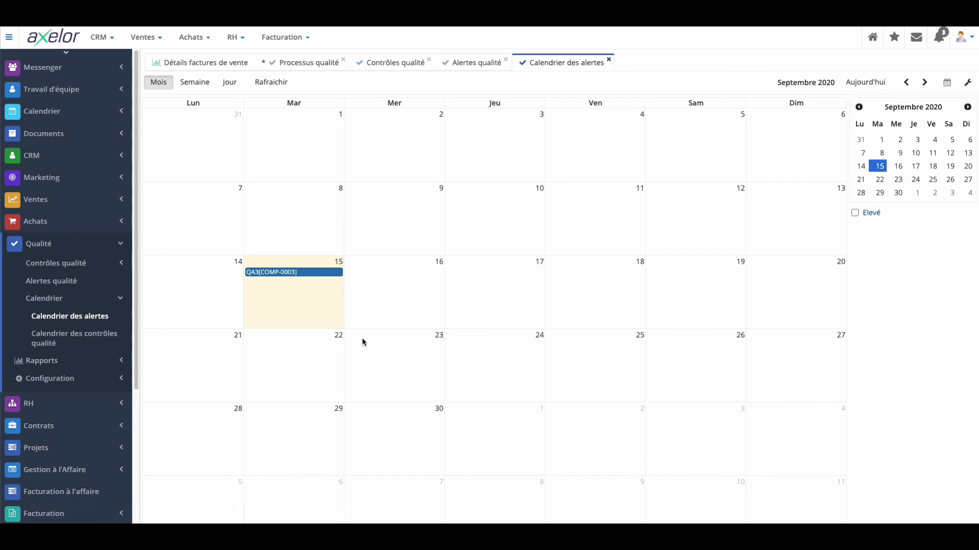
pyautogui.click(88, 341)
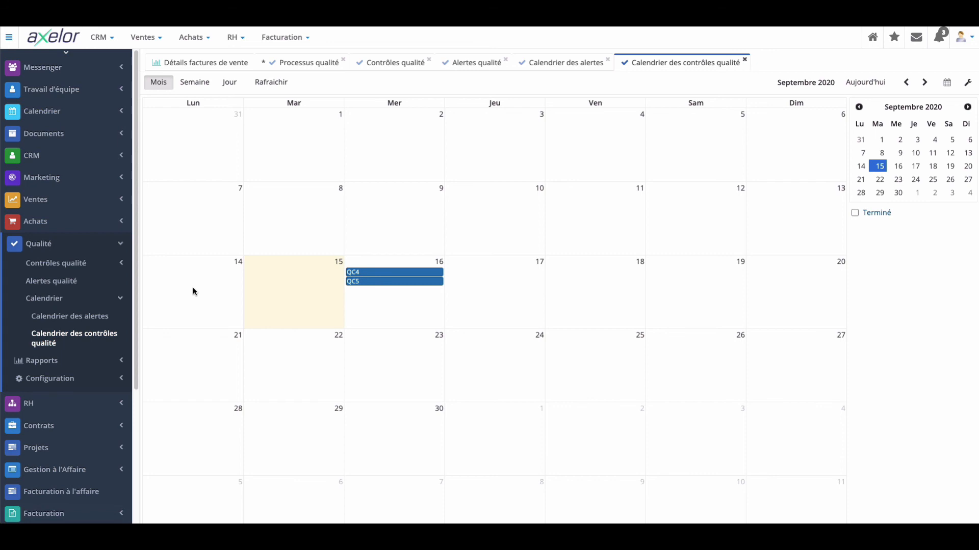
# - Show the entries available under Contrôles qualité
pyautogui.click(56, 263)
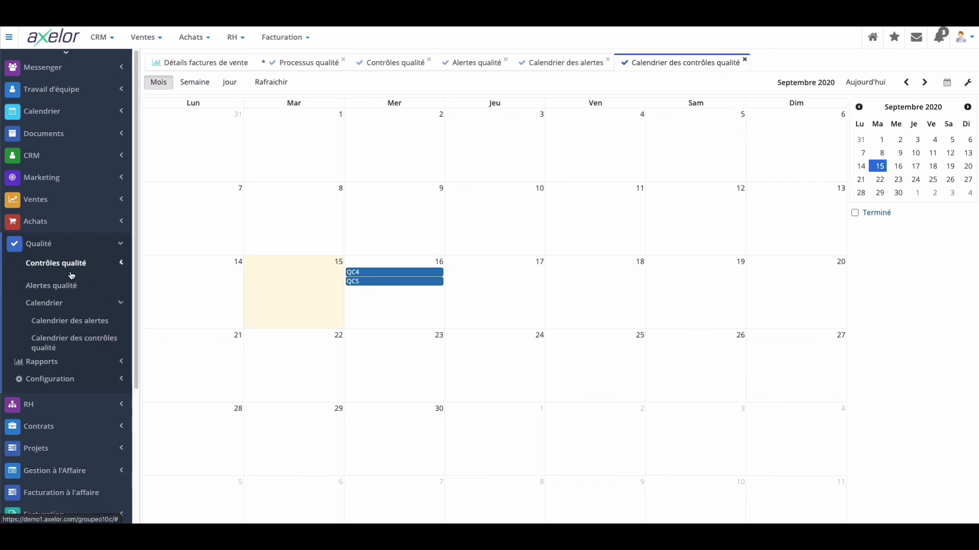